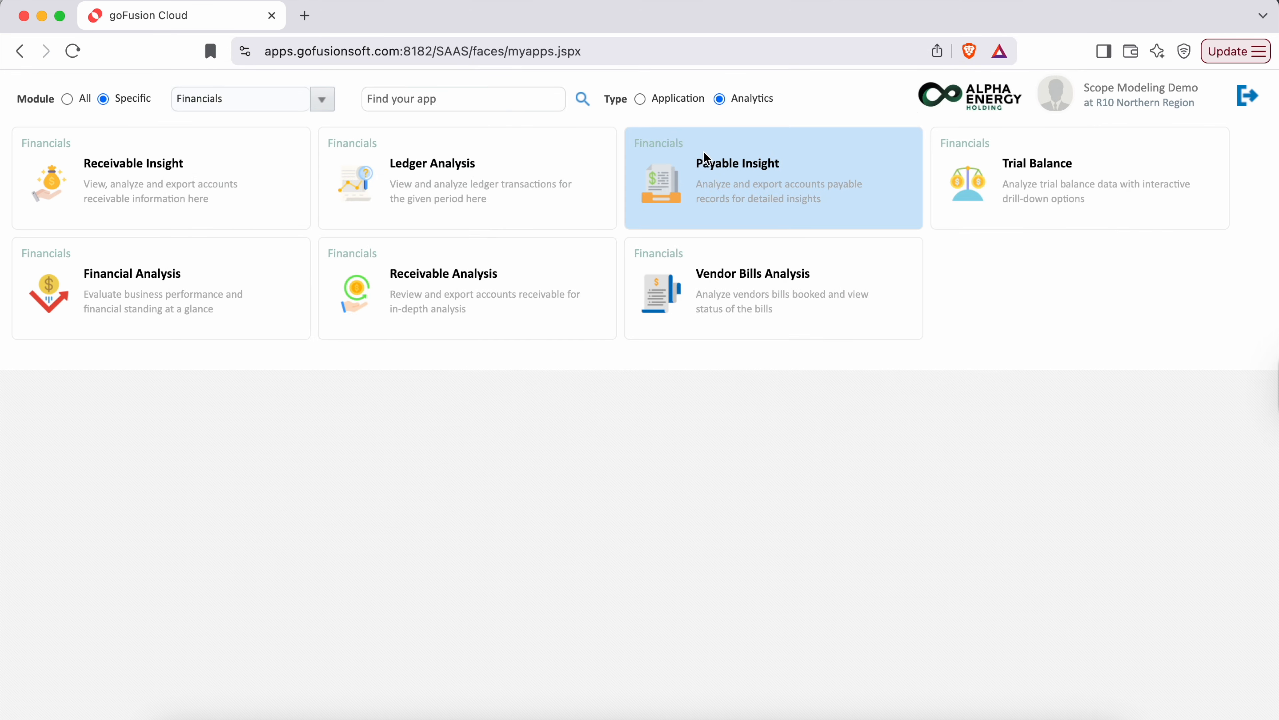
- Open Payable Insight and view the outstanding bills of vendor Abdul Latif Spares Company
click(706, 159)
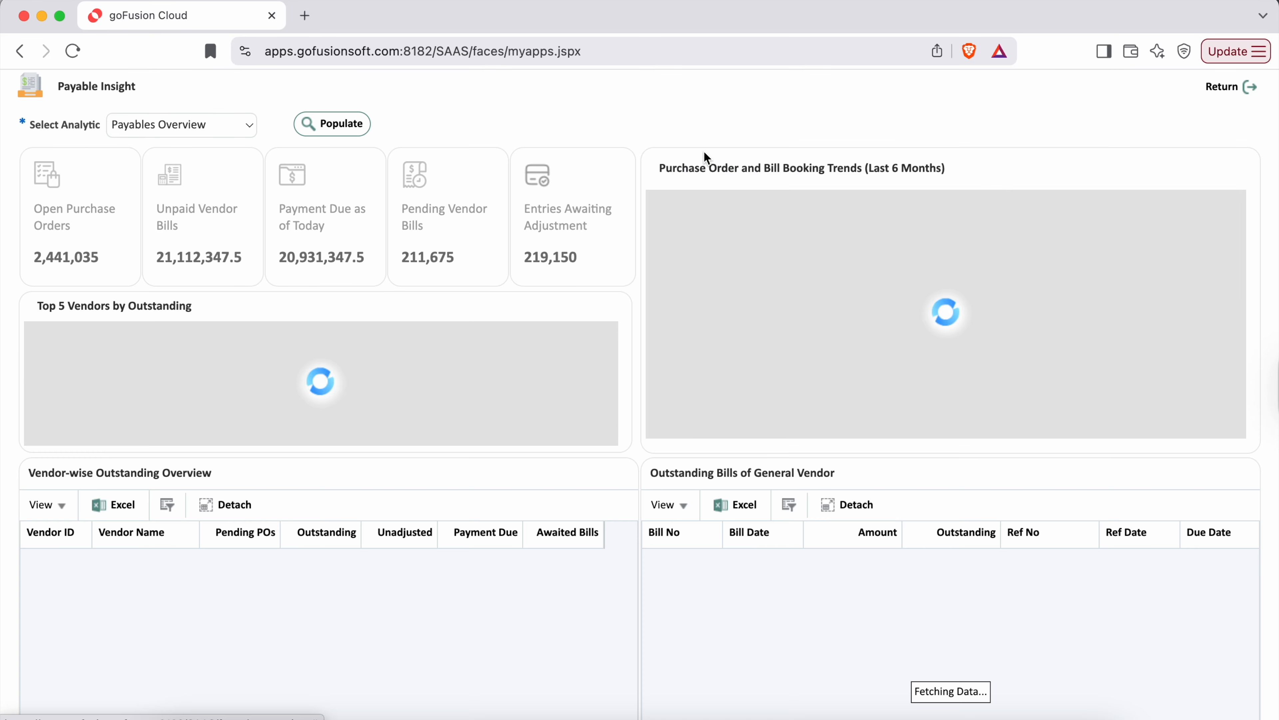
scroll(624, 511, down, 1)
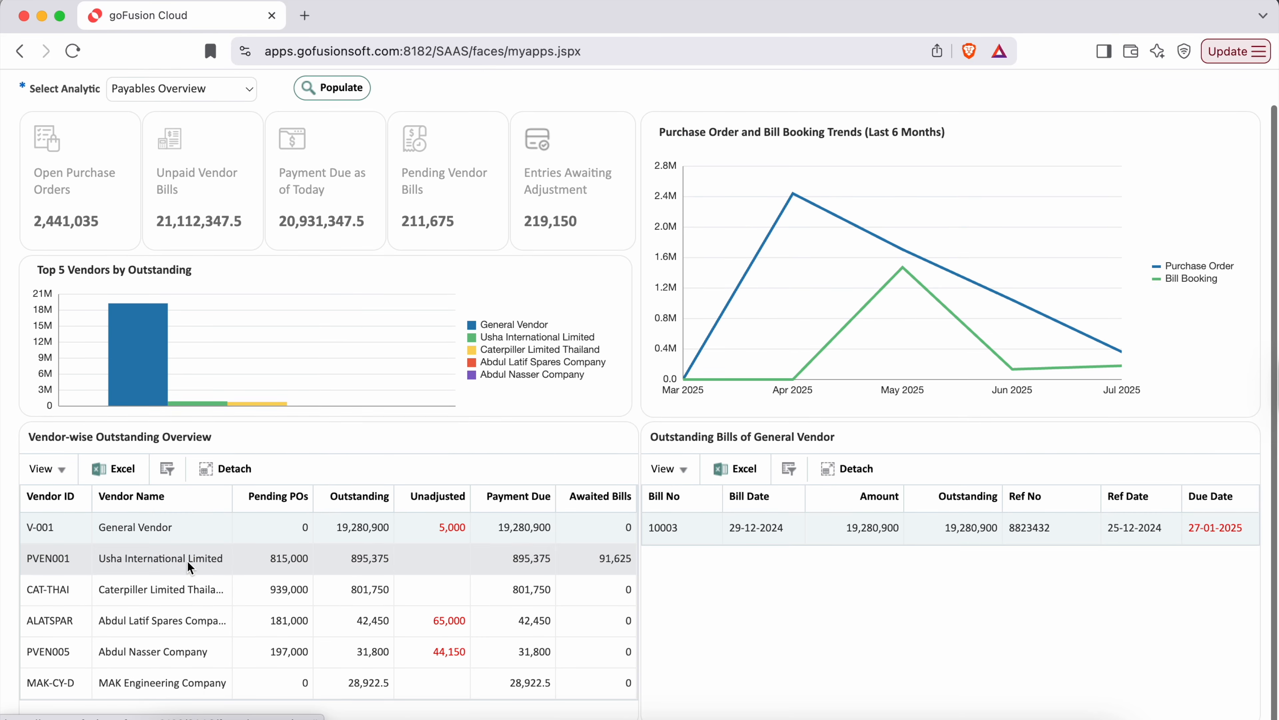
click(149, 624)
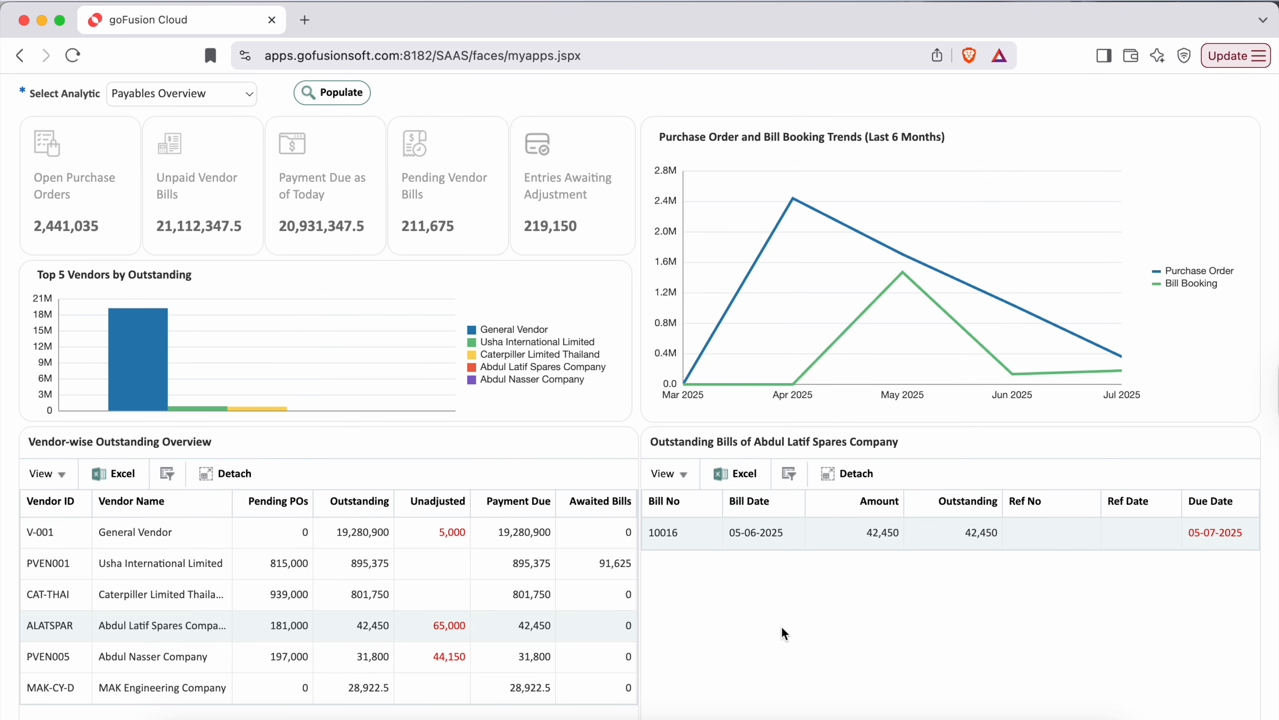
scroll(781, 626, up, 2)
- Return to the app list, search all applications for "Adjustment" and open Outstanding Adjustments
click(1223, 90)
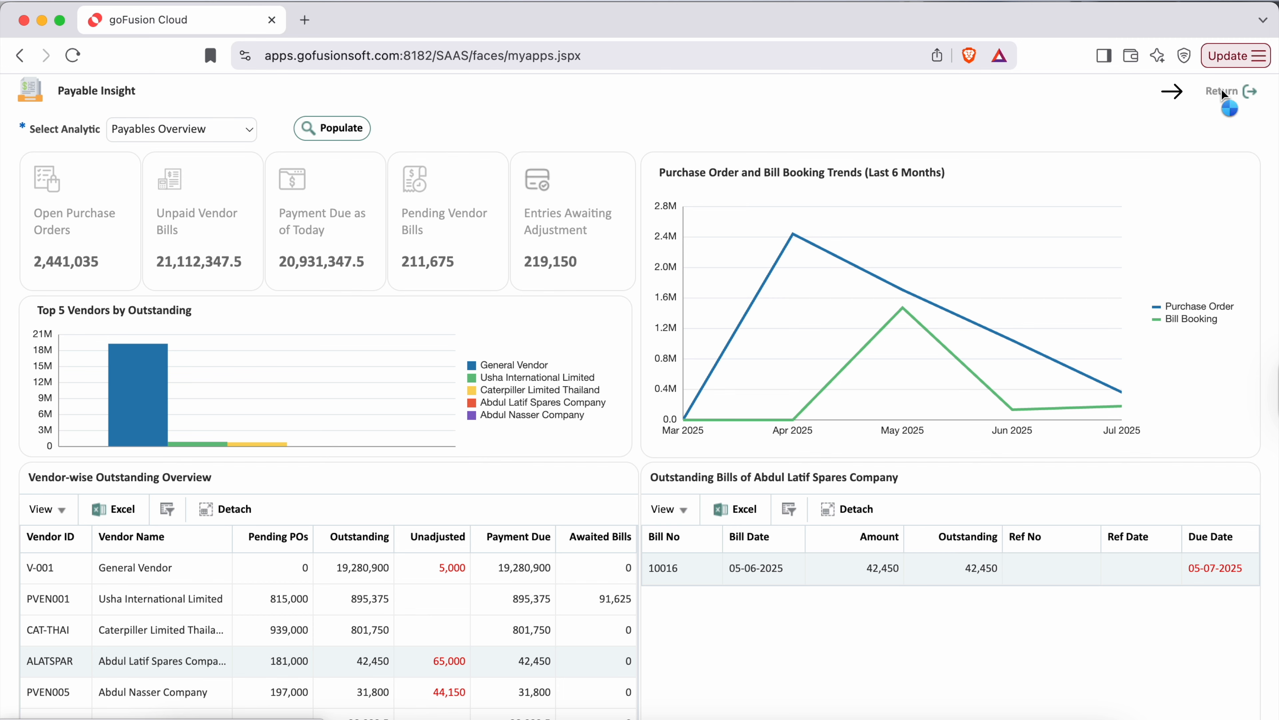
text(djustment)
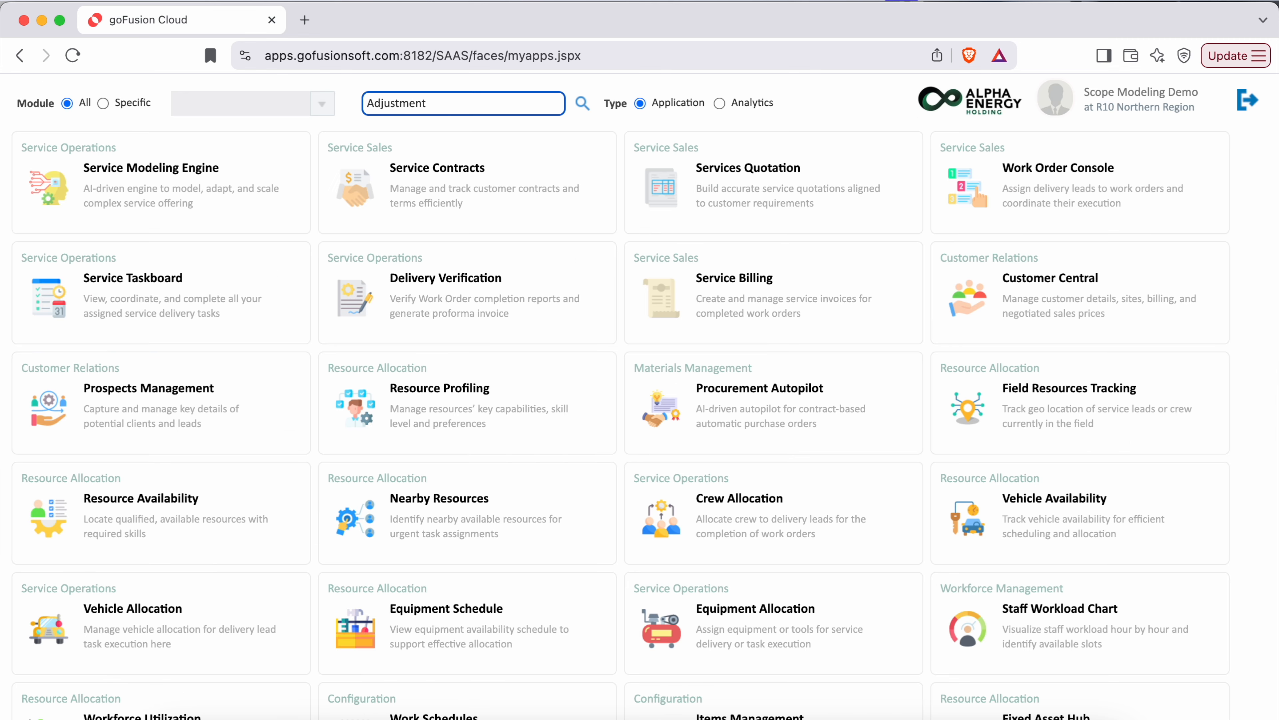
key(Return)
click(355, 193)
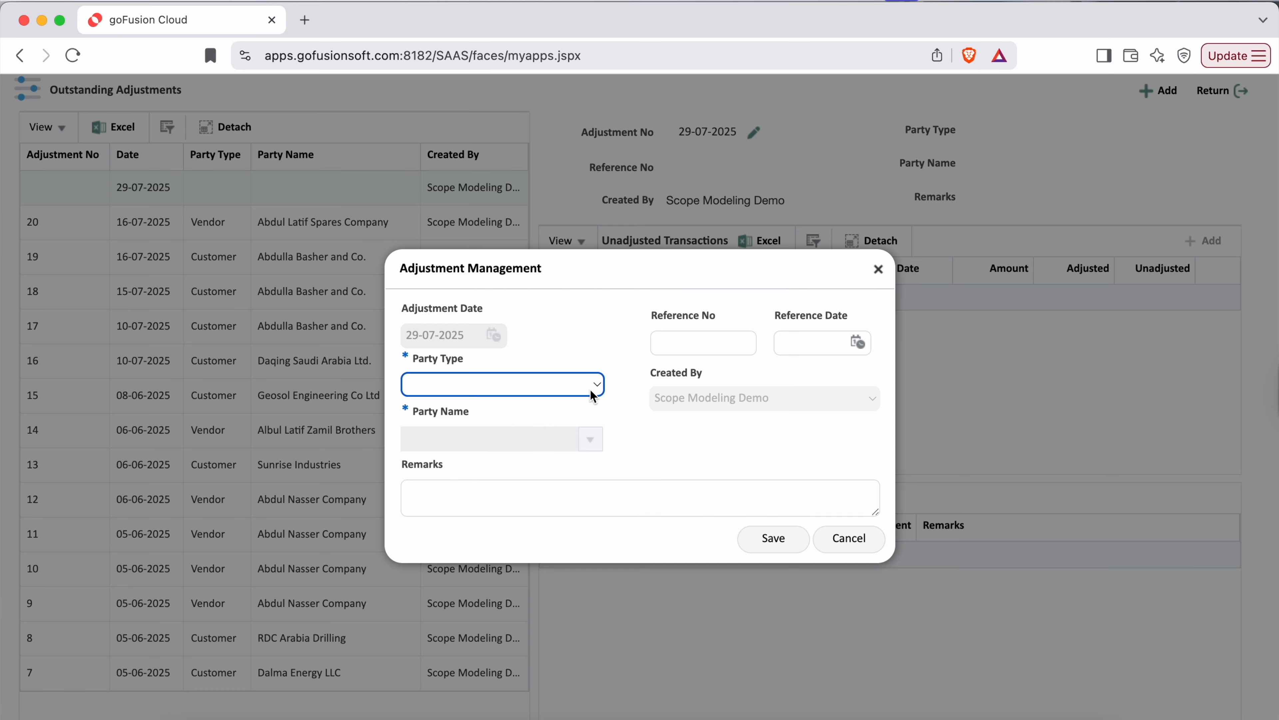
- Create and save a new adjustment with party type Vendor, party name Abdul Latif Spares Company and reference number 7627004
click(591, 391)
click(497, 427)
click(594, 443)
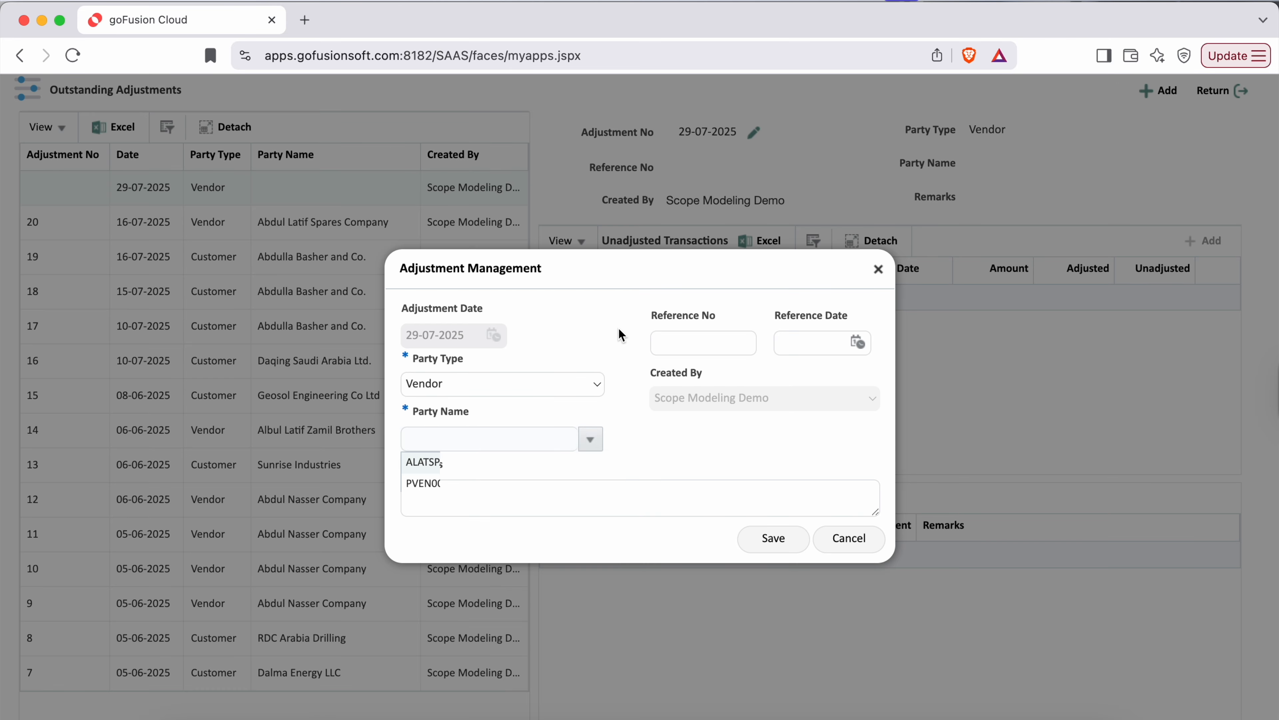
click(578, 461)
click(703, 347)
text(7627004)
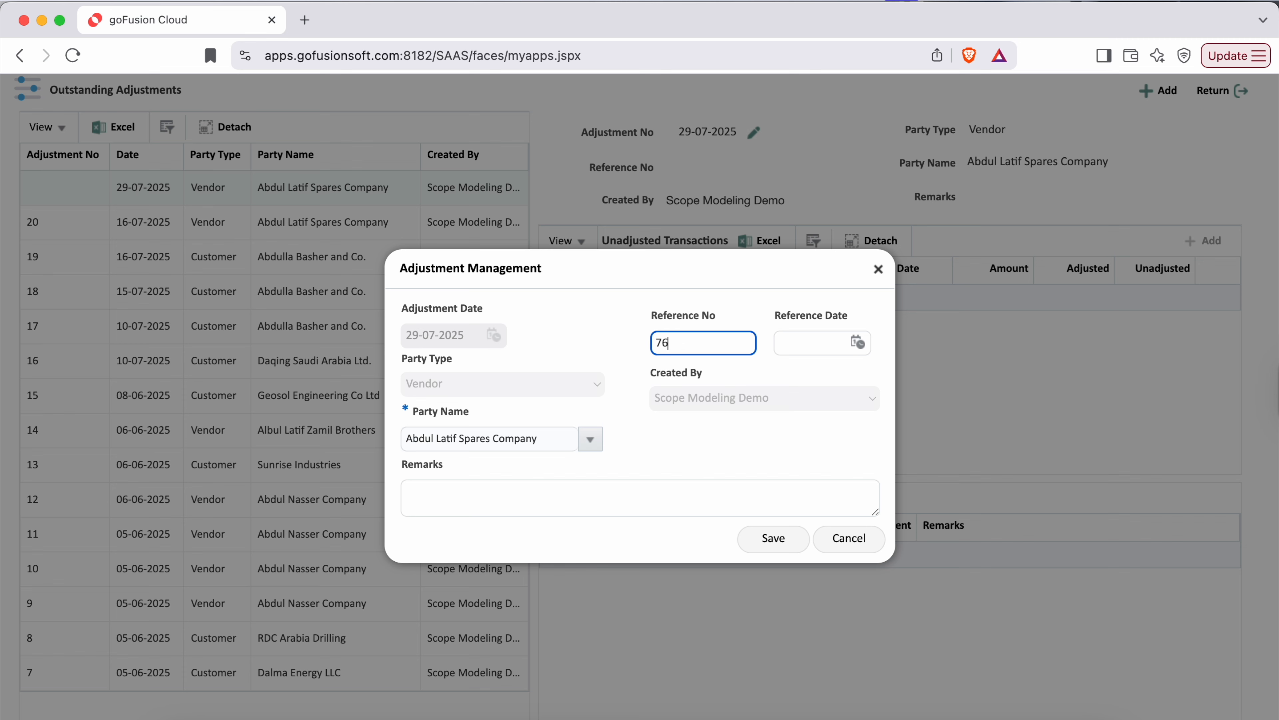
click(770, 537)
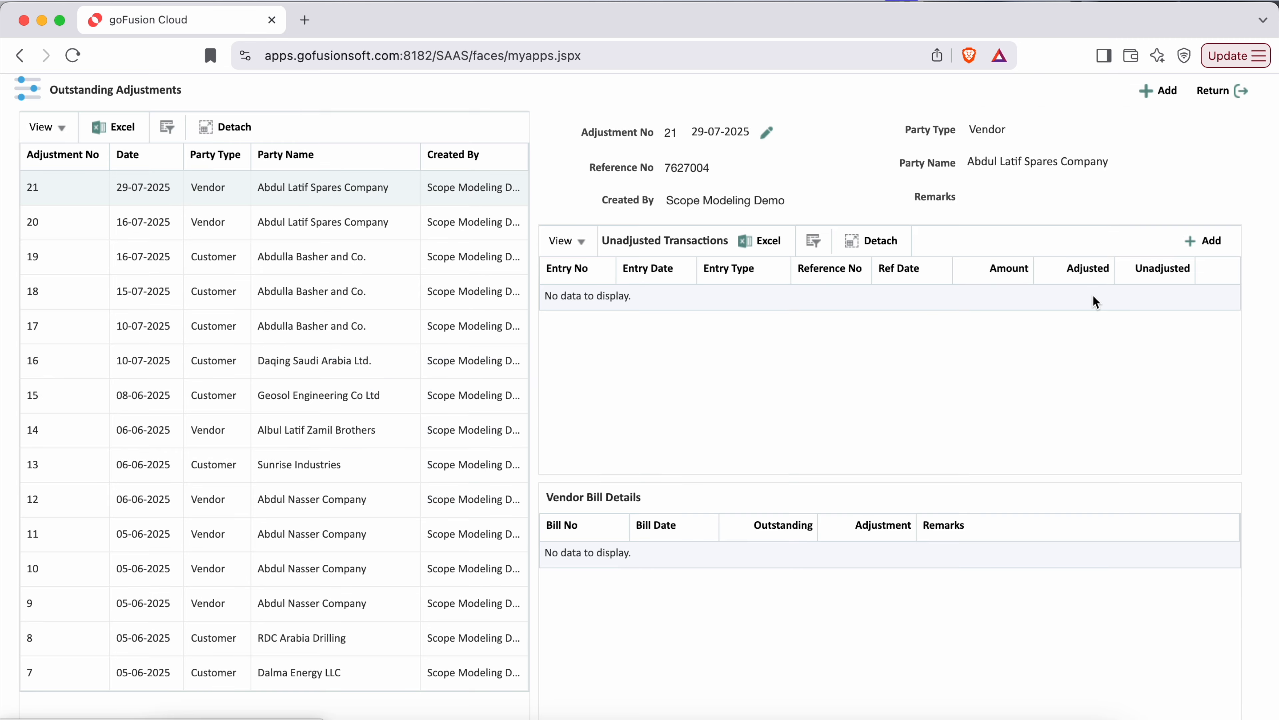
- Add the 5,000 debit note, entry 10018, to the adjustment's unadjusted transactions and save it
click(1198, 241)
click(603, 343)
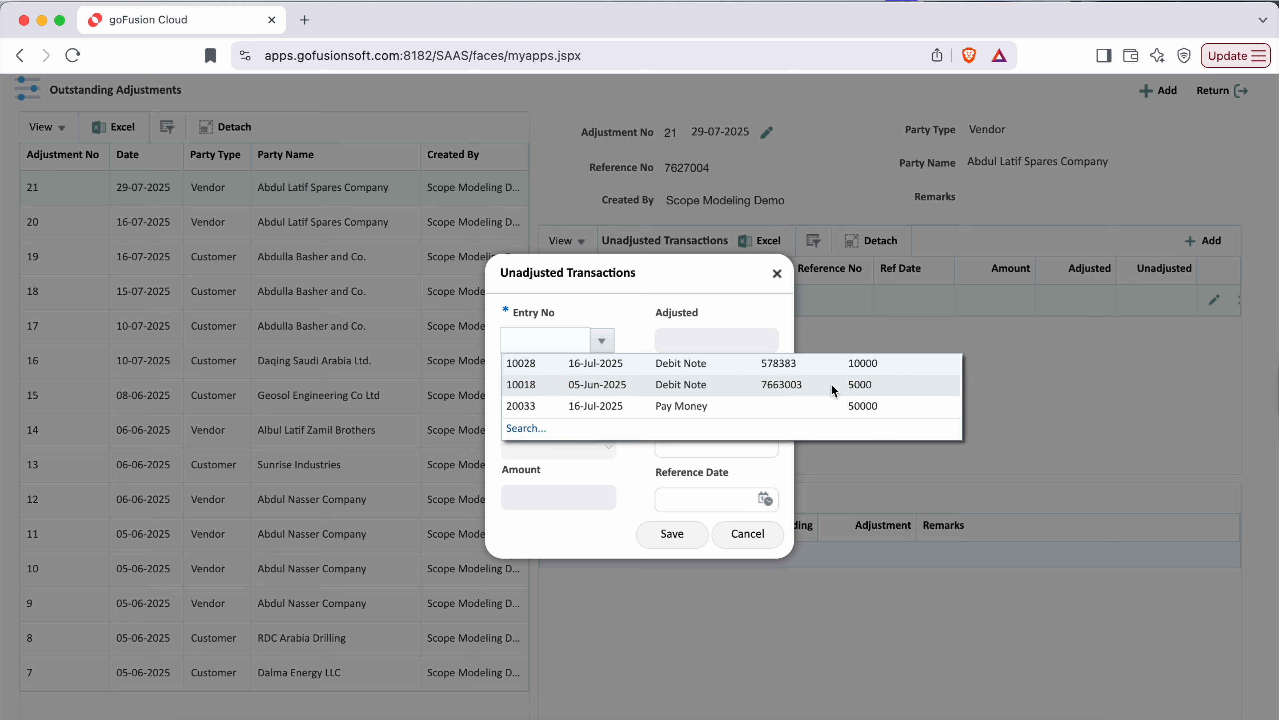
click(816, 391)
click(665, 534)
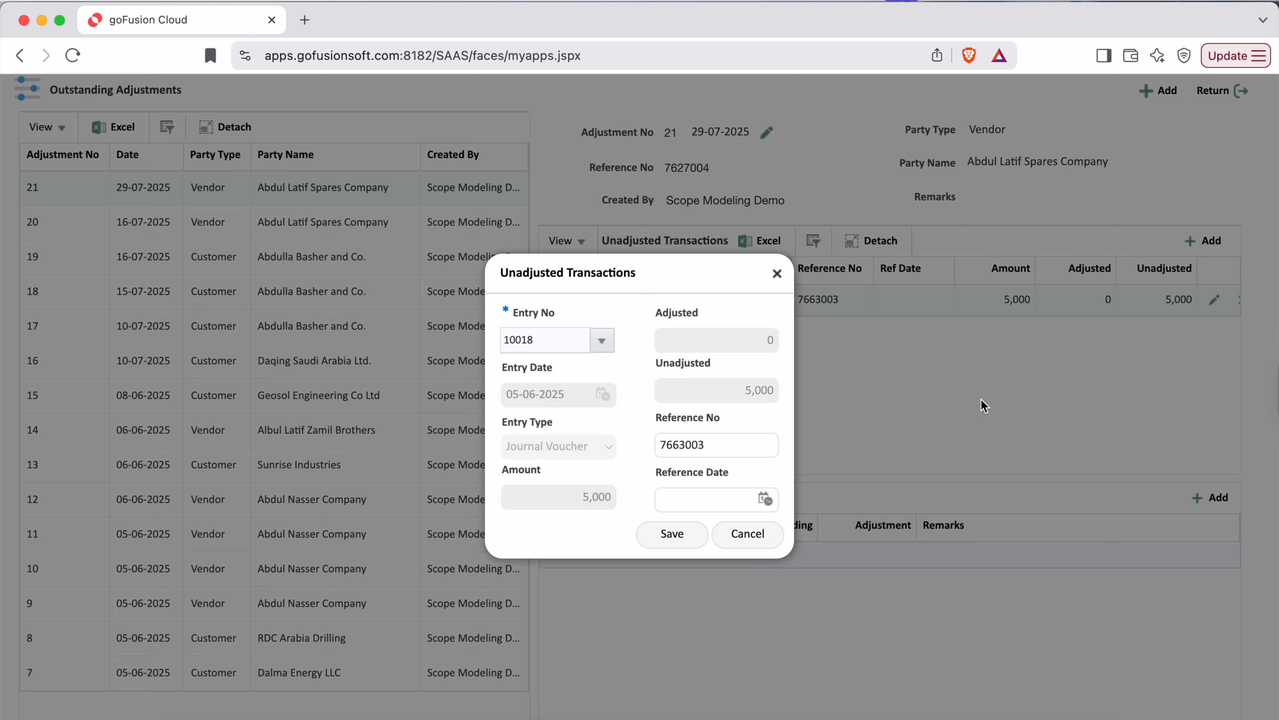
- Add vendor bill 10016 against entry 10018 with an adjustment of 5000 and save it
click(1215, 495)
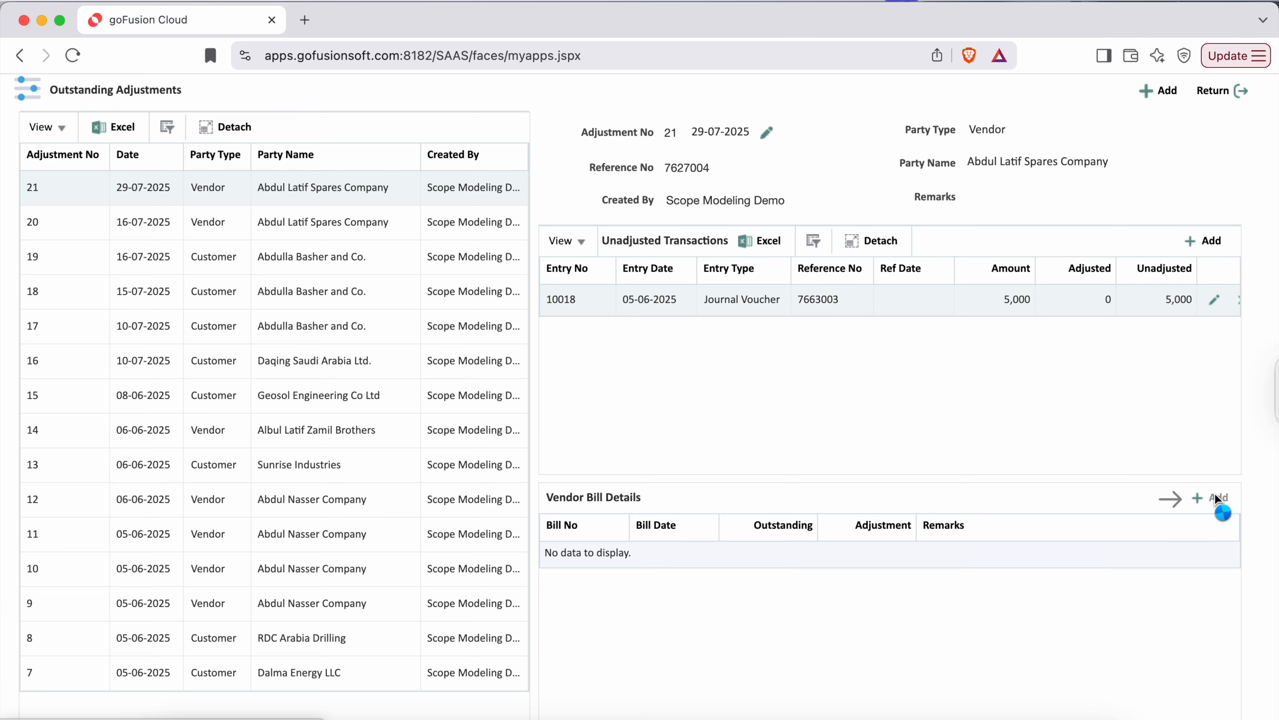
click(599, 357)
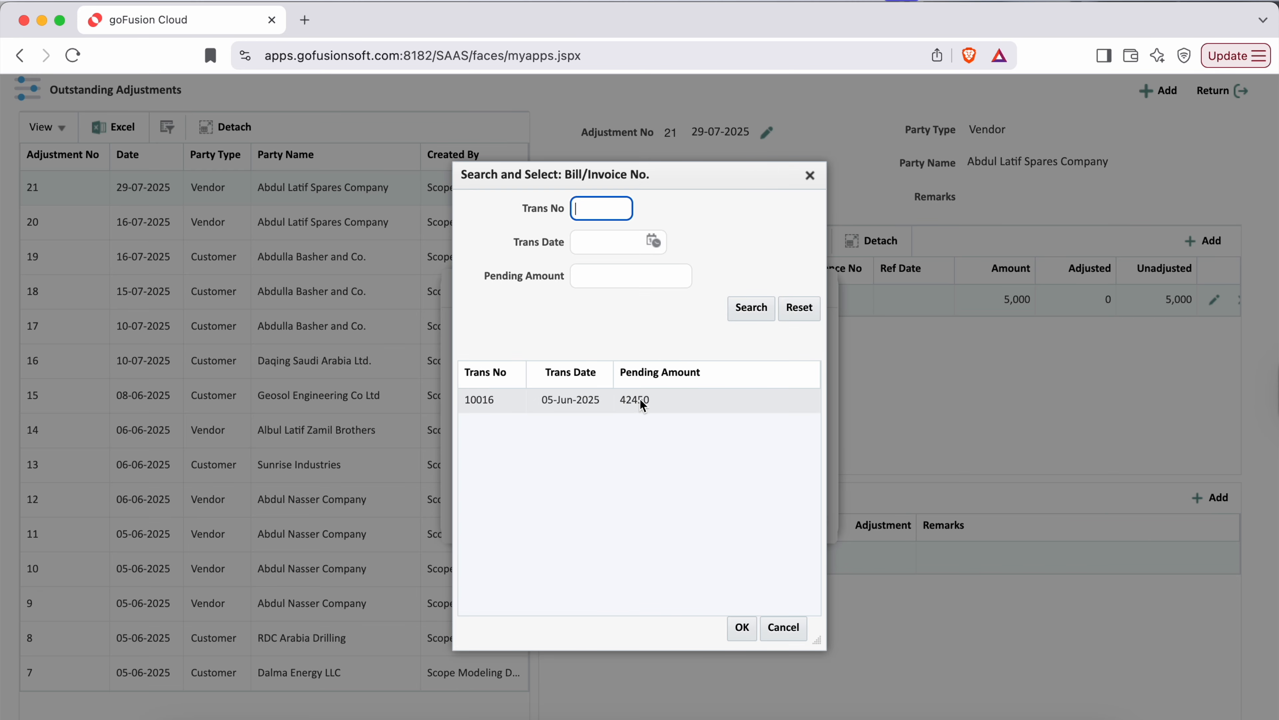
double_click(670, 401)
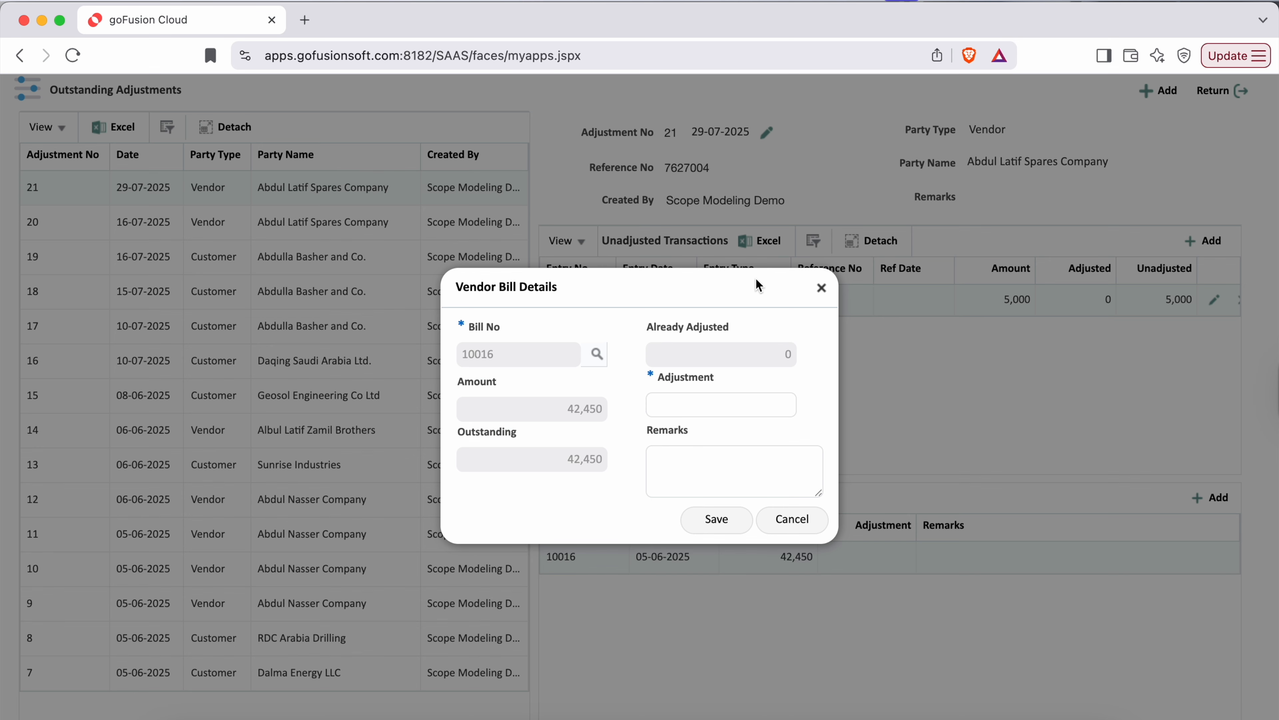
click(624, 405)
text(5000)
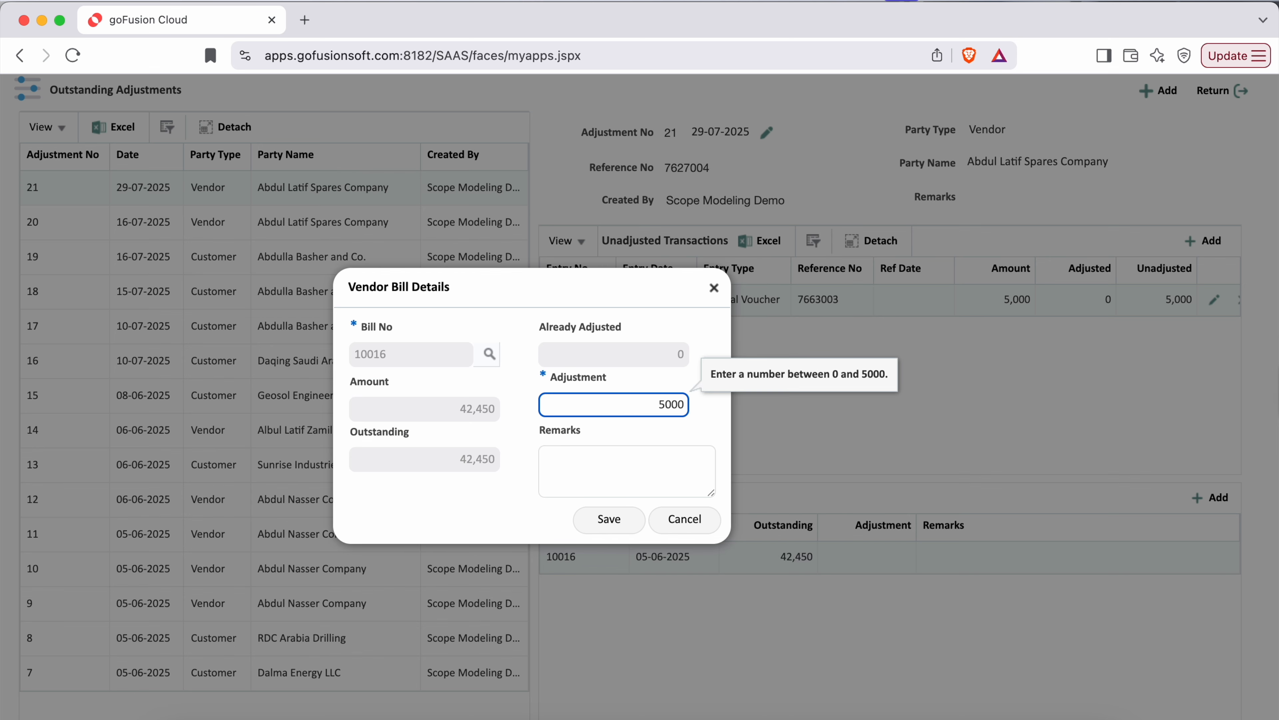
click(448, 518)
click(621, 520)
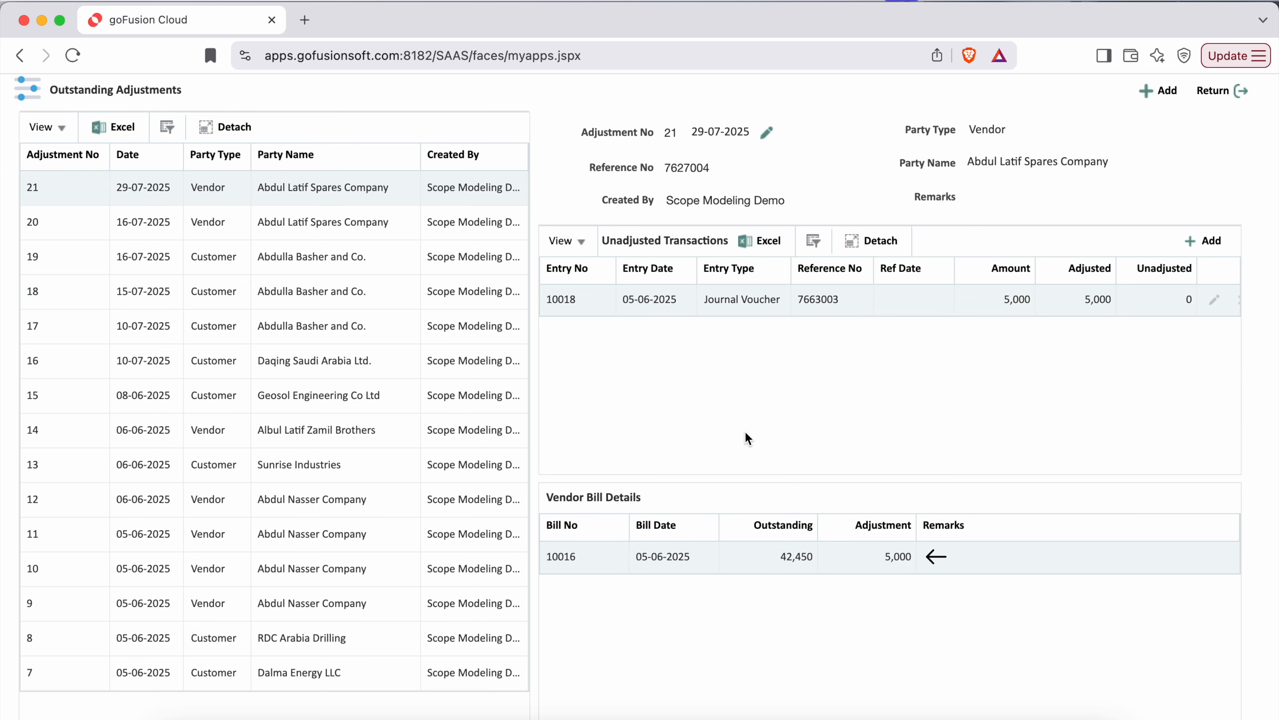
- Leave Outstanding Adjustments, search the analytics for "Payable", and check Abdul Latif Spares Company's outstanding bills in Payable Insight
click(1220, 92)
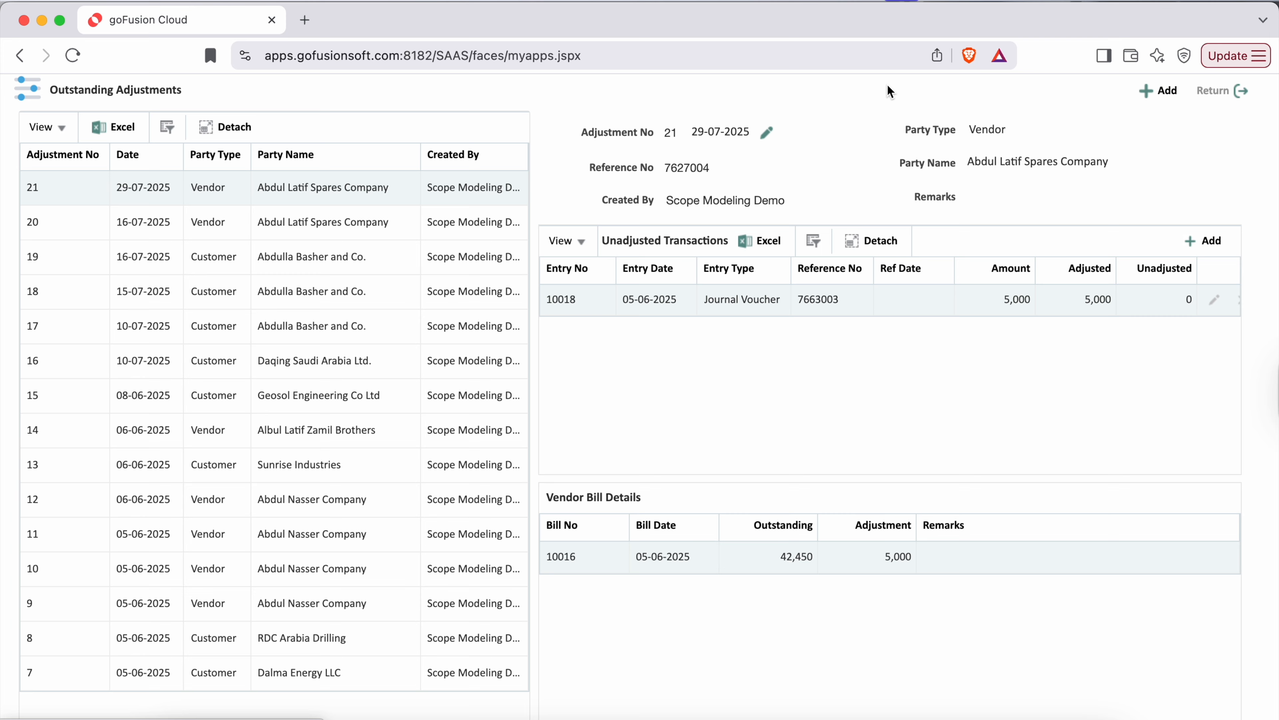
text(Payable)
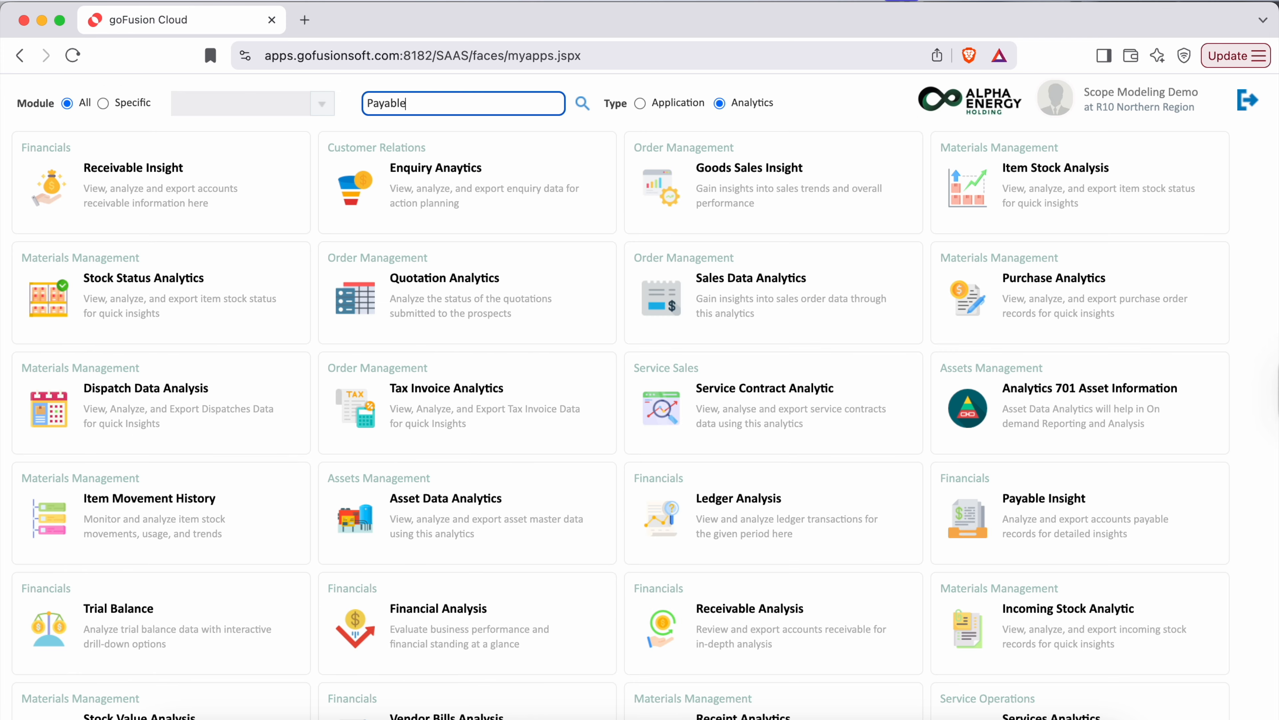
key(Return)
click(64, 192)
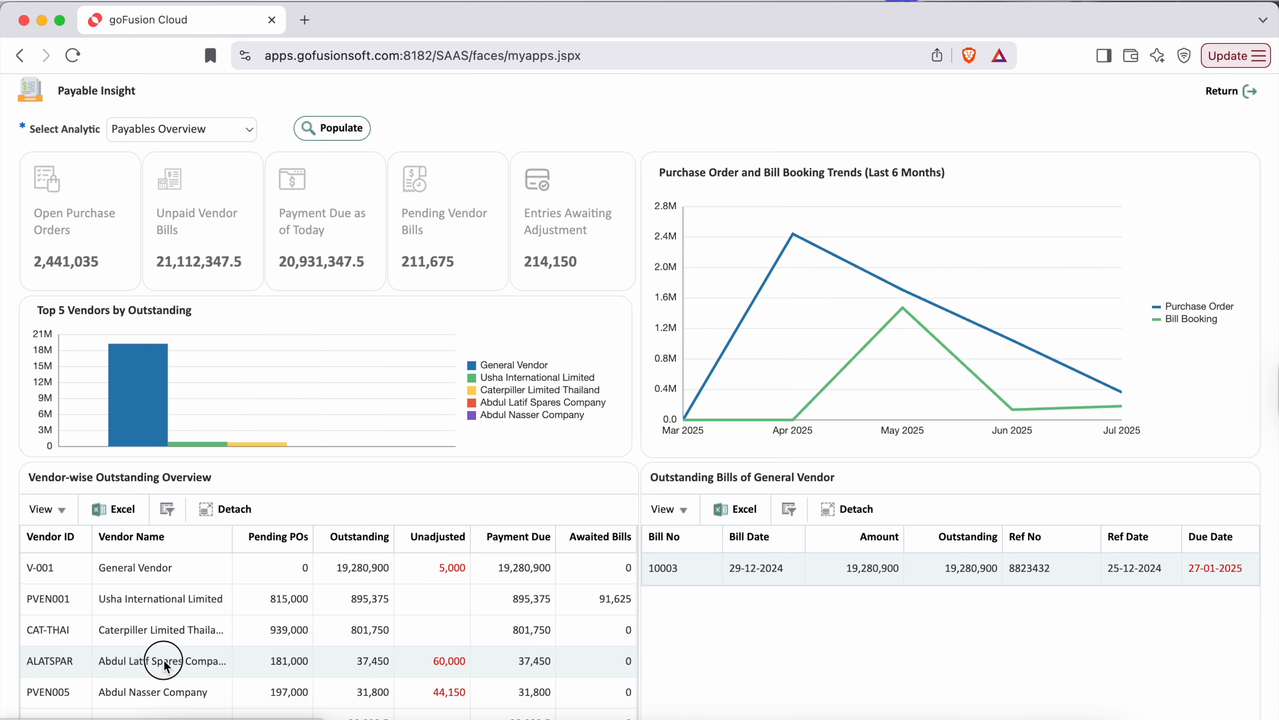
click(188, 656)
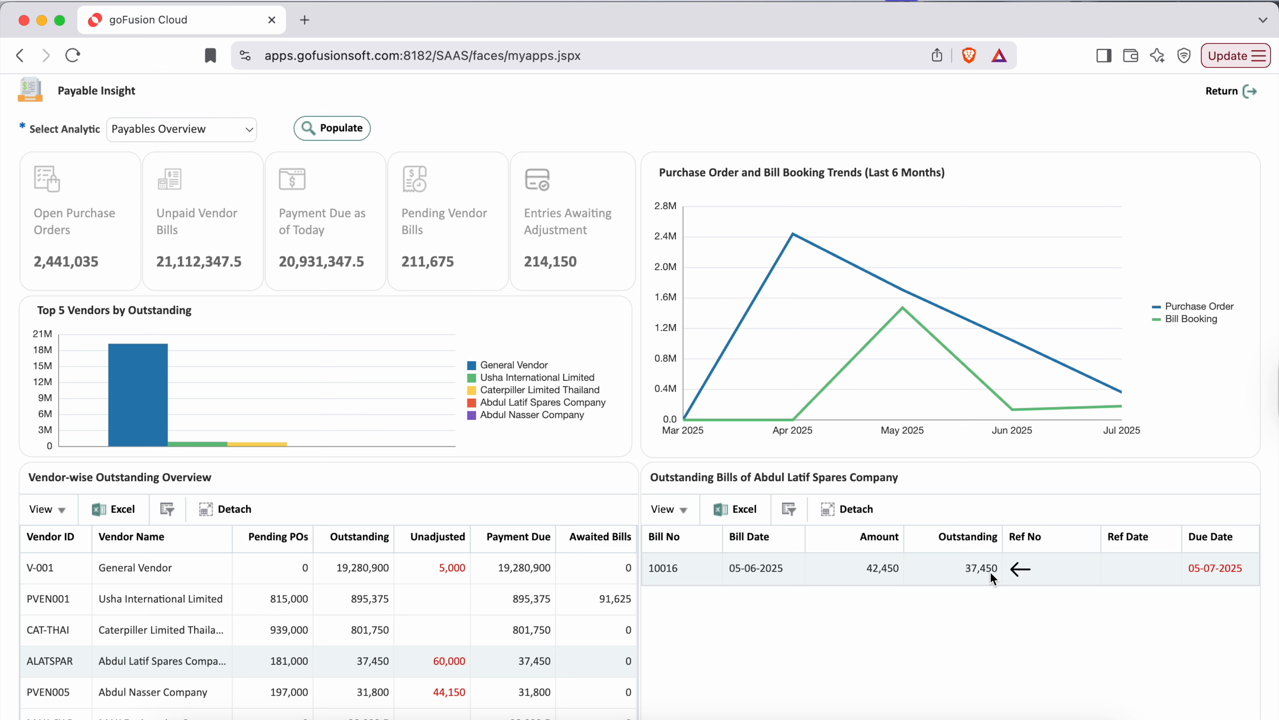
- Return to the app list, clear the previous search and search apps of type Application for "Outstanding"
click(1233, 94)
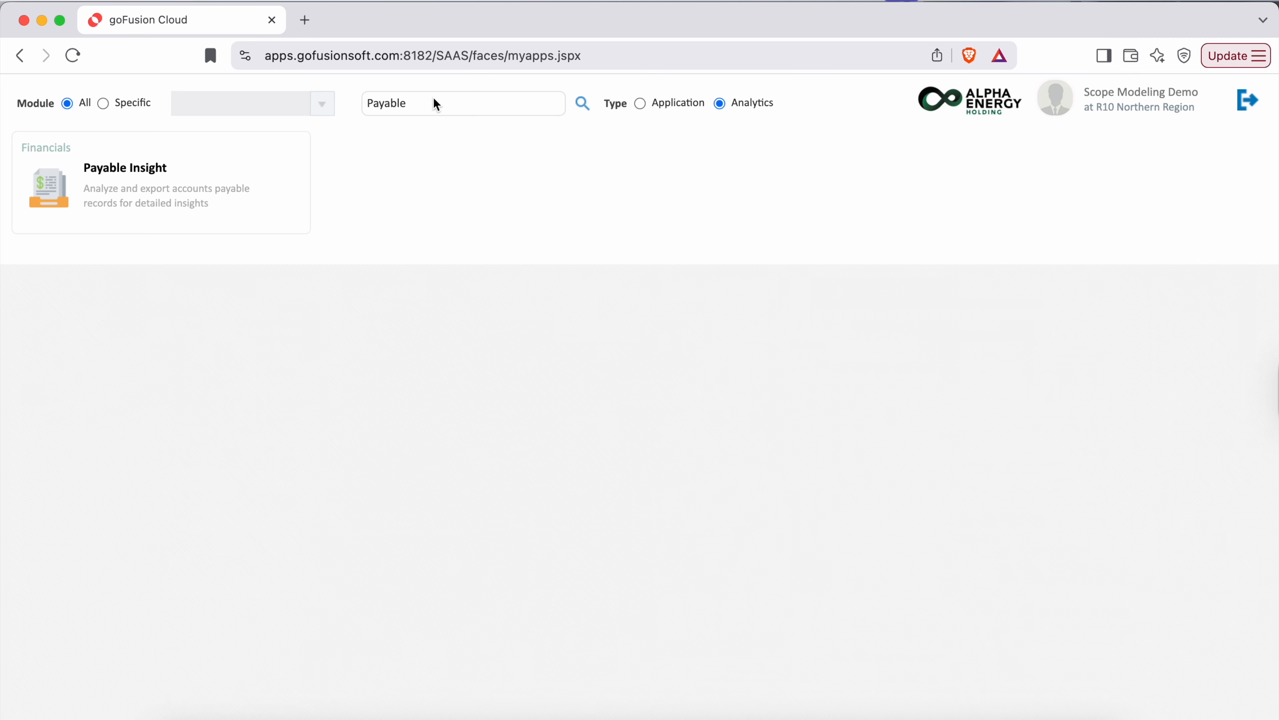
drag(434, 103, 346, 108)
key(BackSpace)
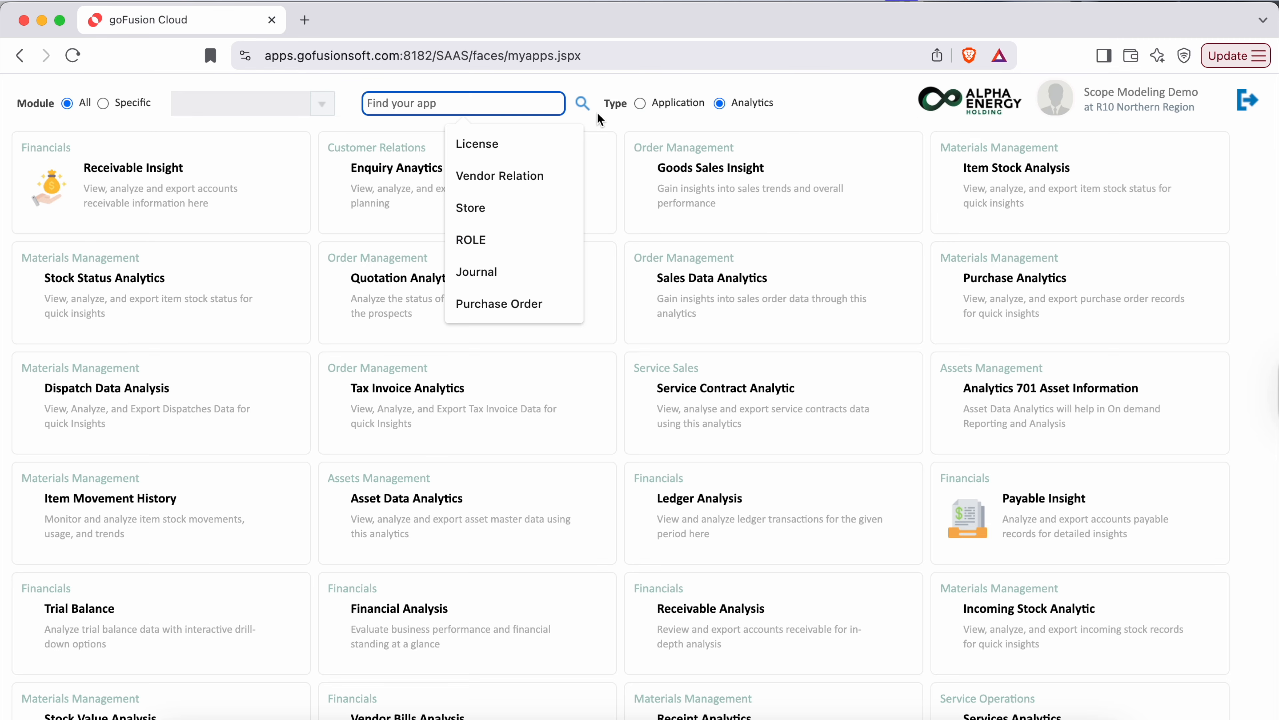
click(641, 103)
click(455, 106)
text(Outstanding)
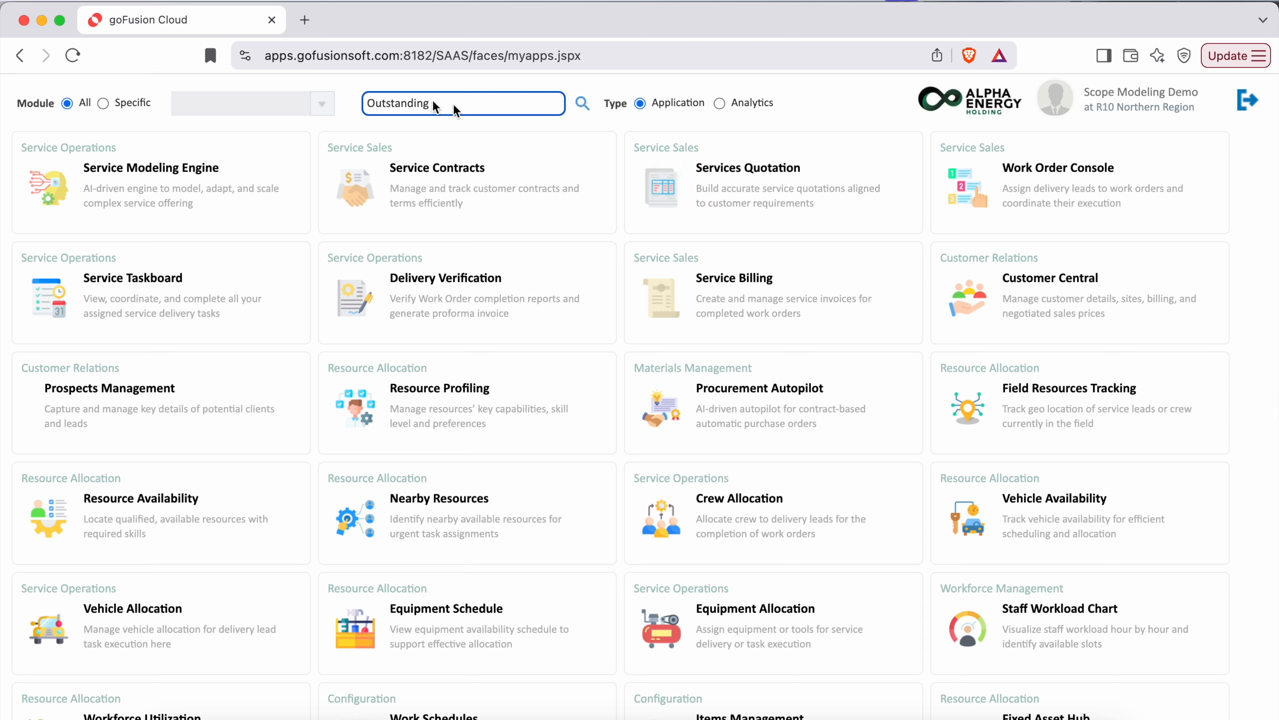
key(Return)
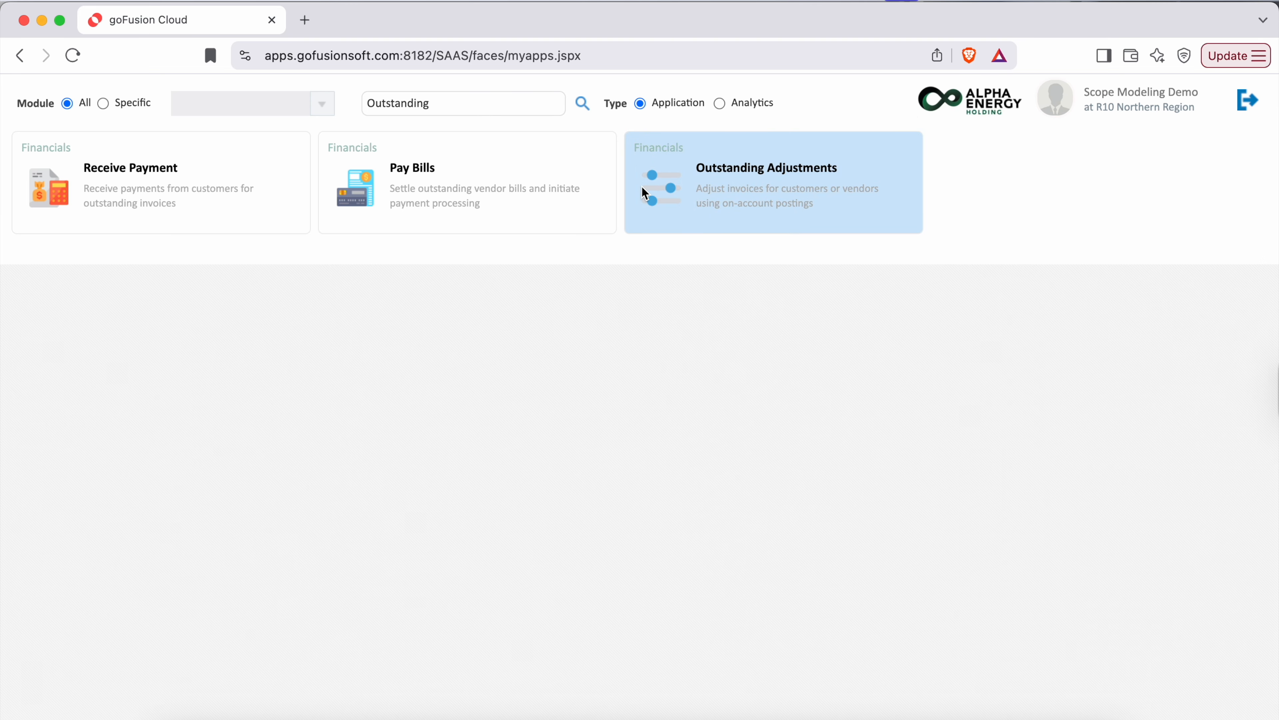
- Open Outstanding Adjustments and add the 50,000 Pay Money entry 20033 to adjustment 21's unadjusted transactions
click(662, 179)
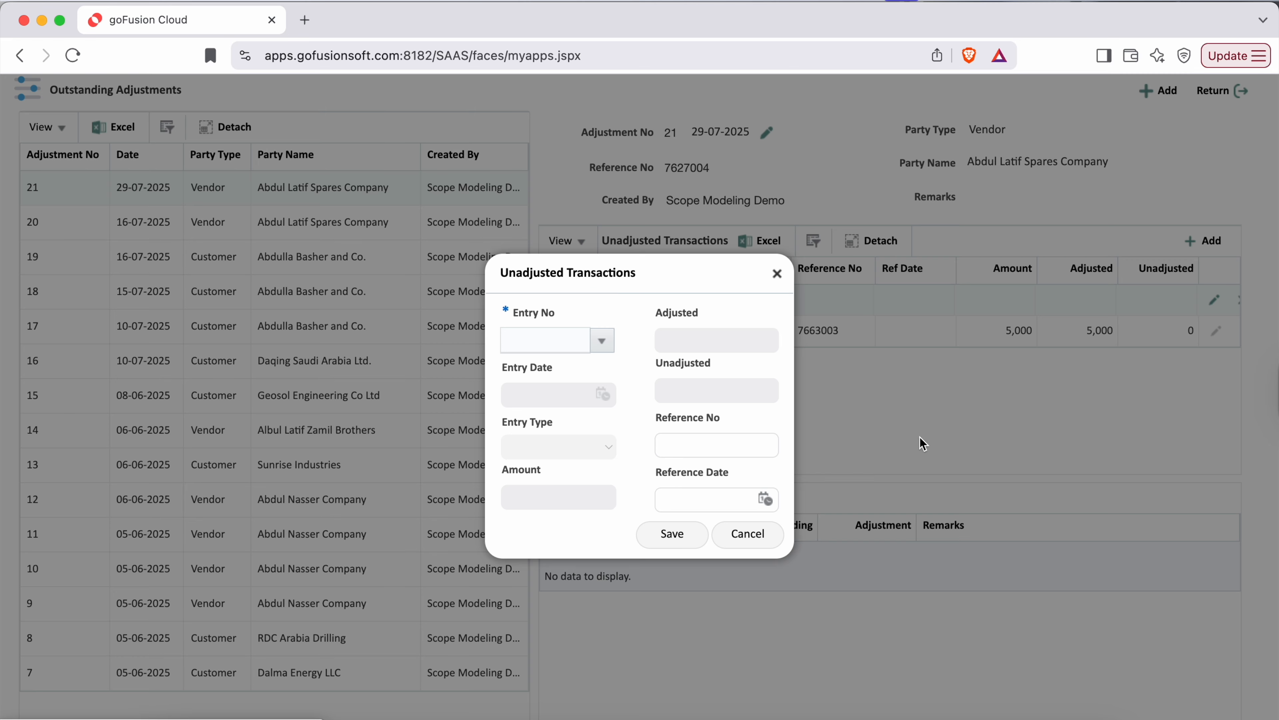
click(602, 342)
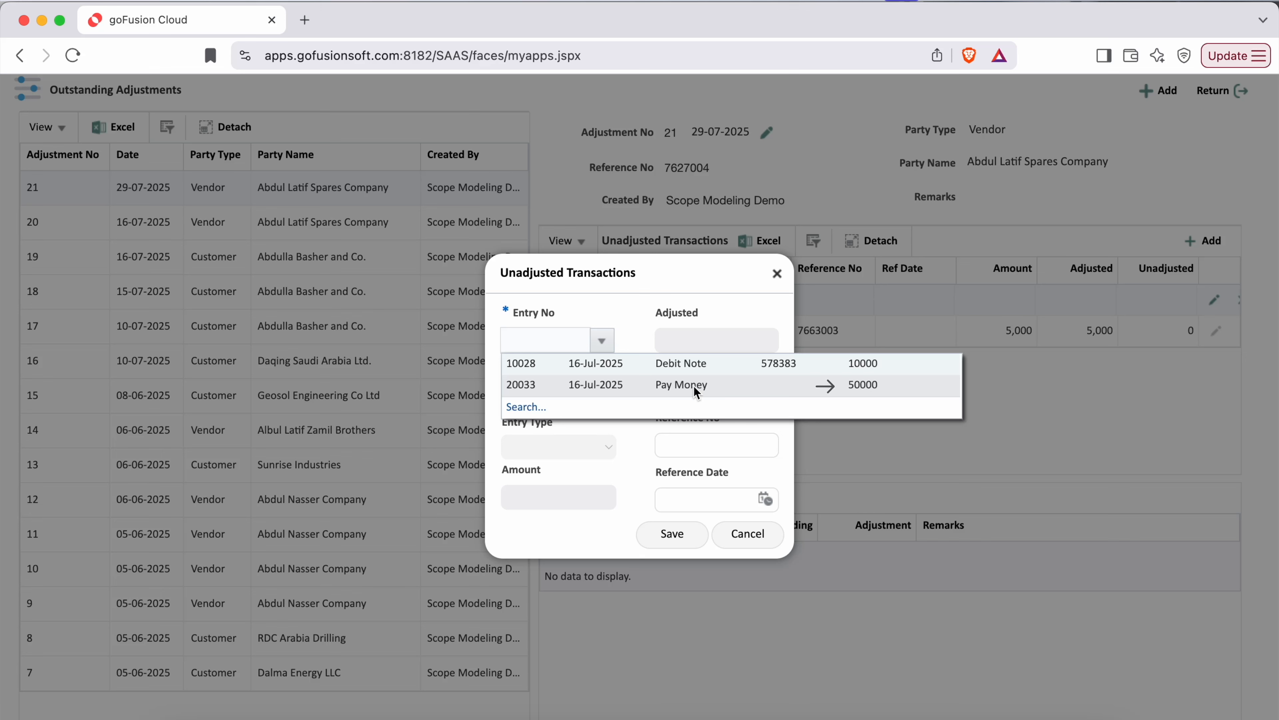
click(677, 385)
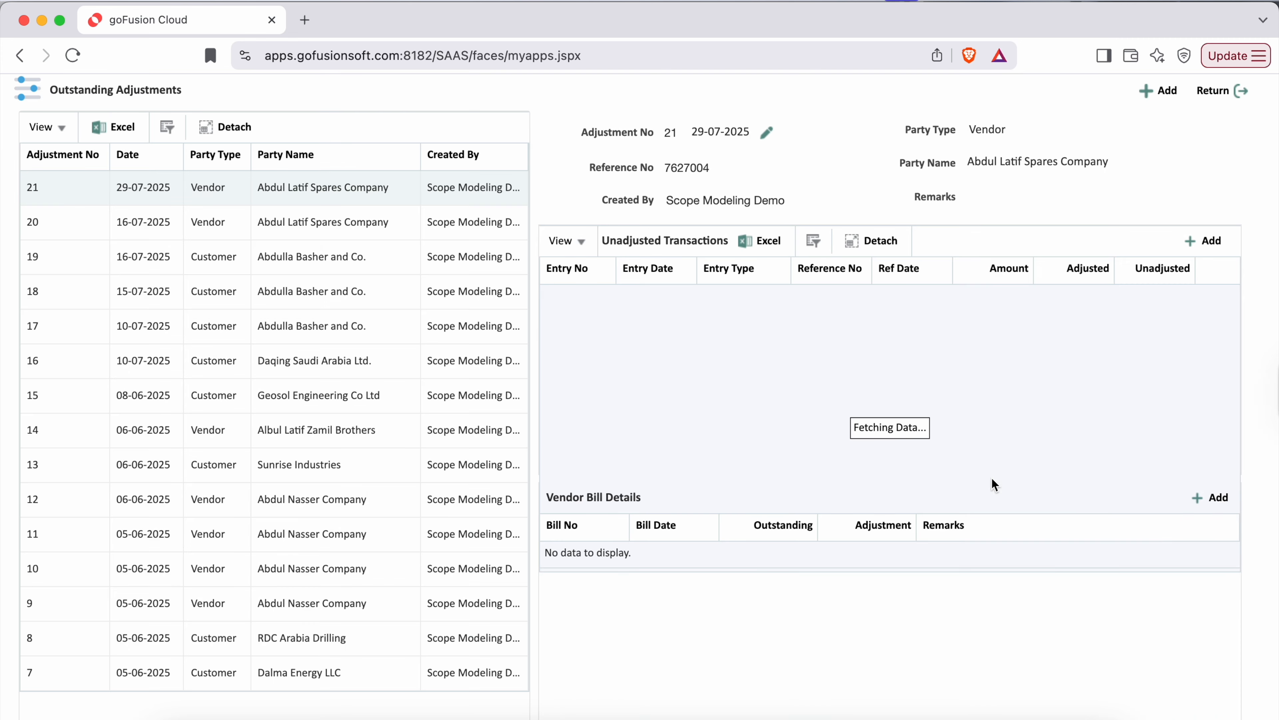
- Add vendor bill 10016 against entry 20033 with an adjustment of 21250, save it and leave Outstanding Adjustments
click(1211, 498)
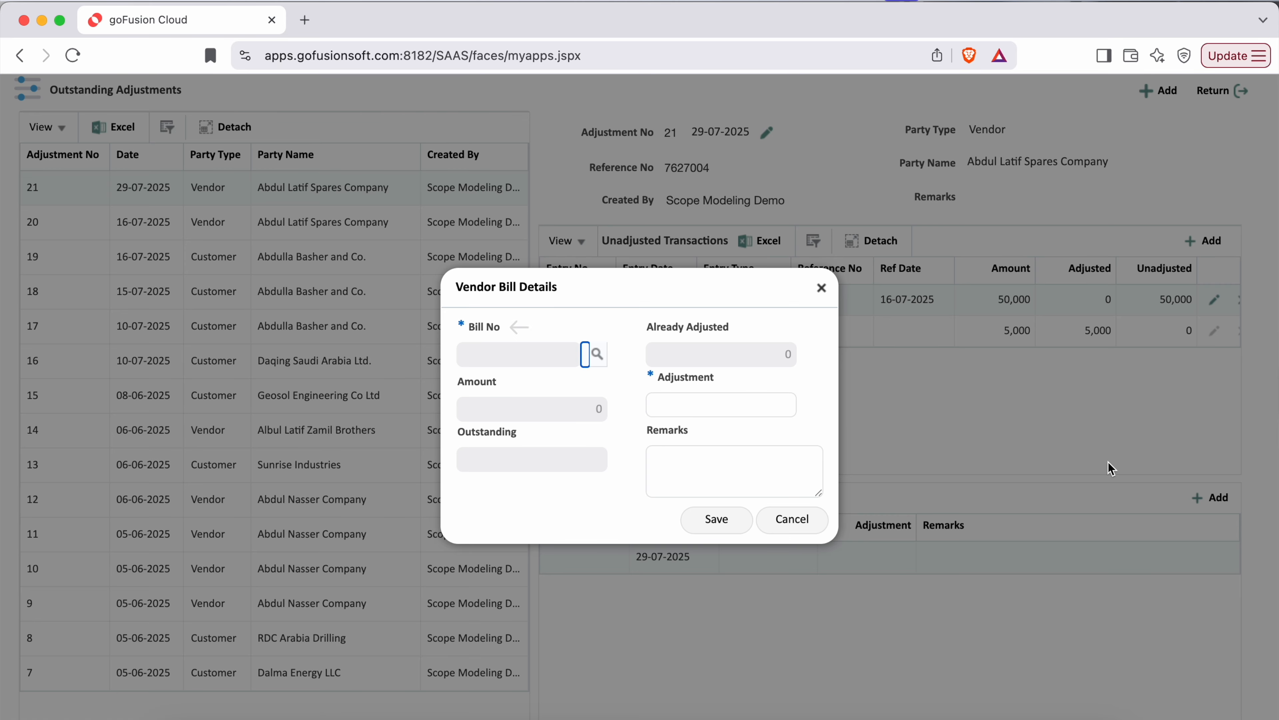
click(603, 355)
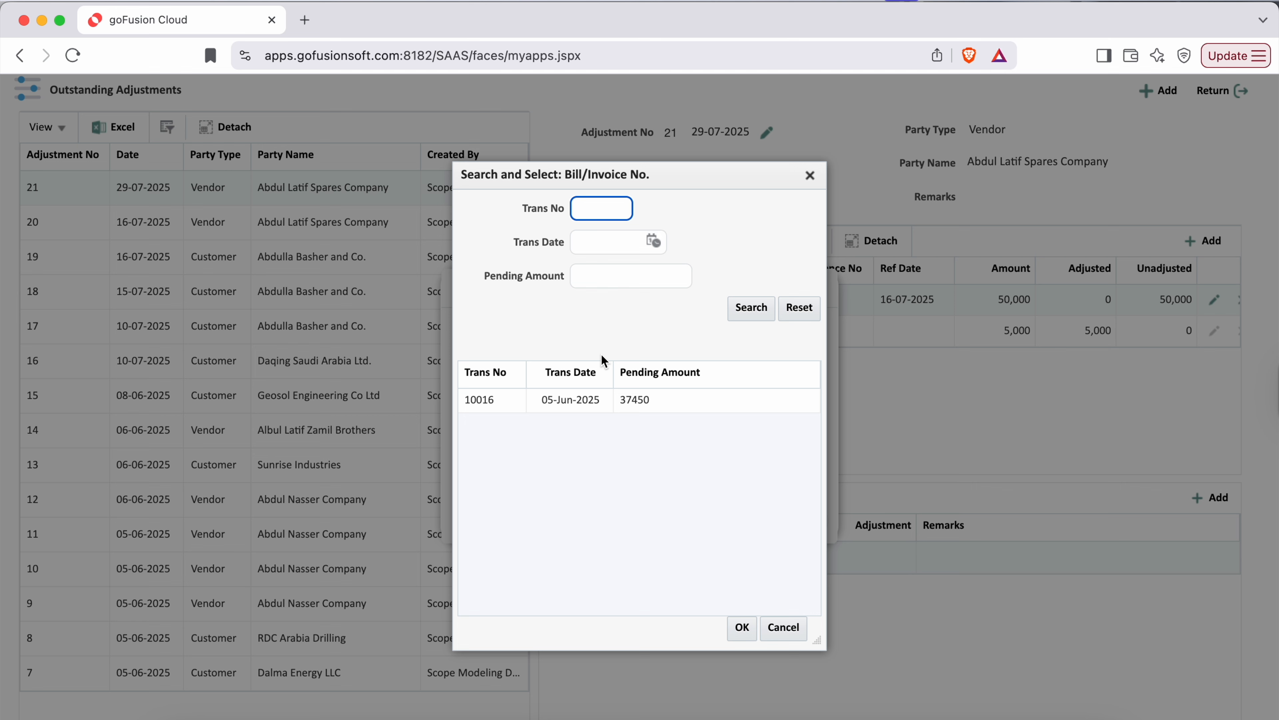
double_click(655, 399)
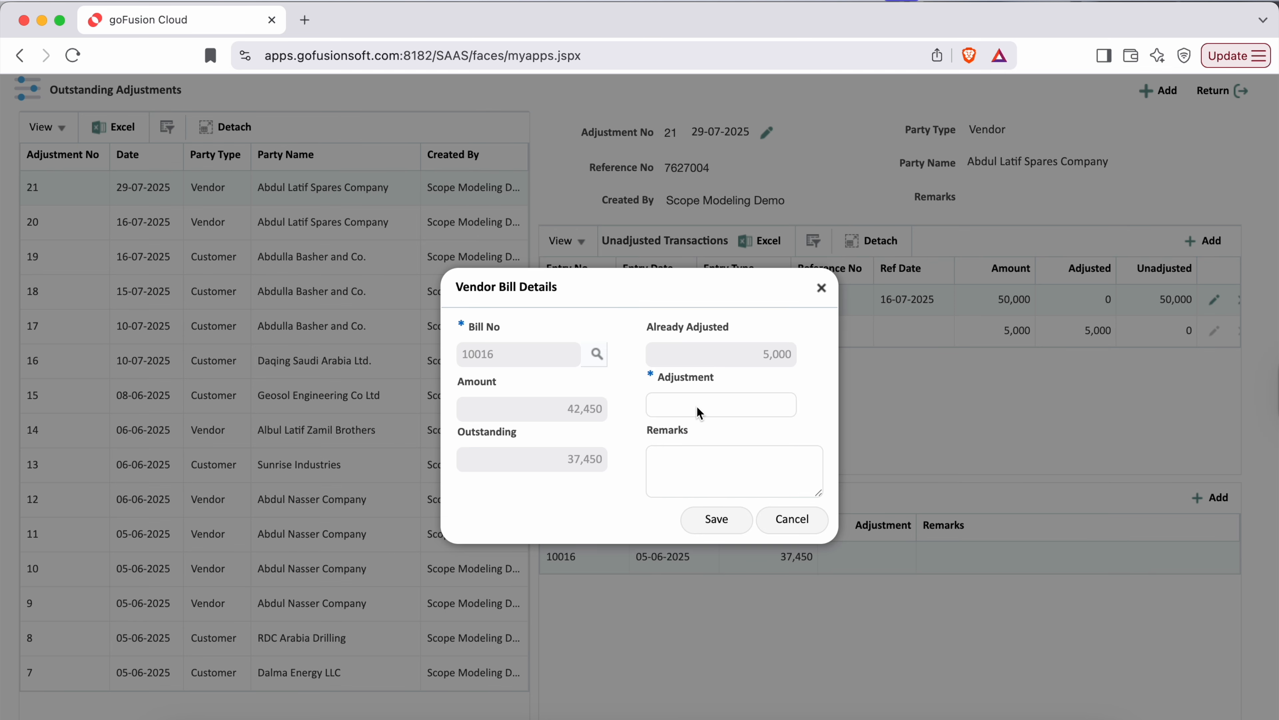
click(700, 409)
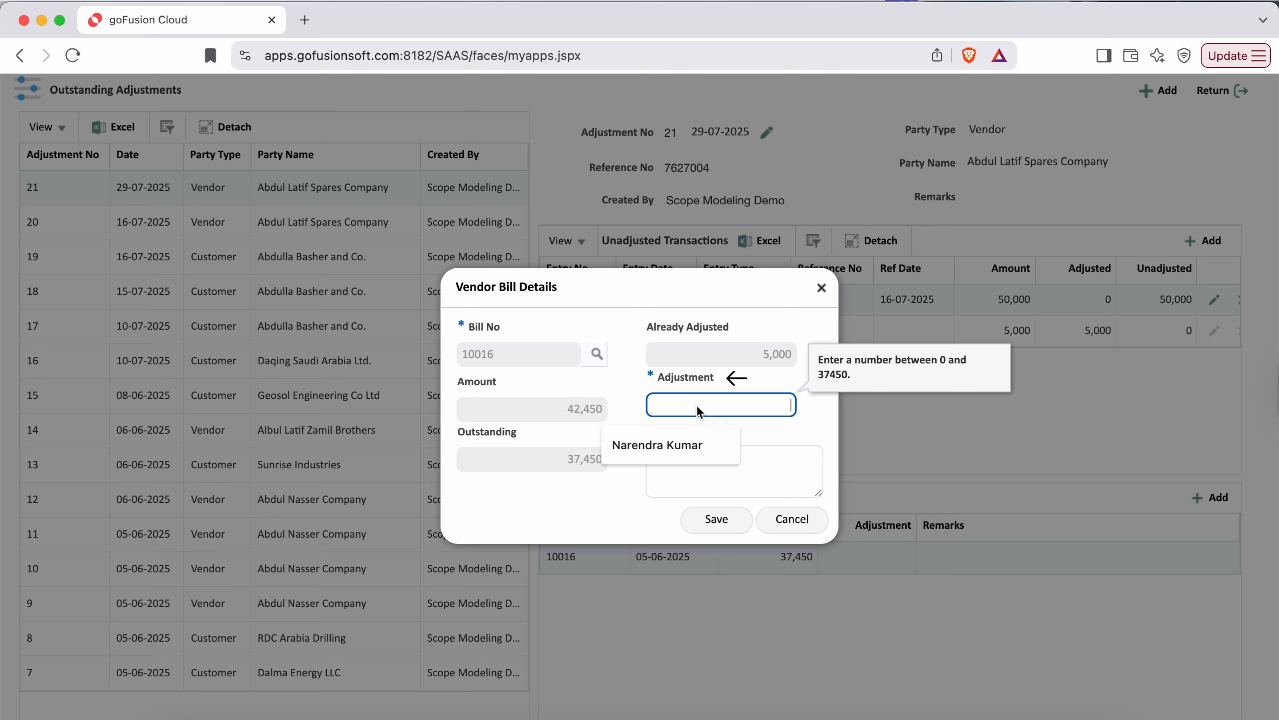
text(21250)
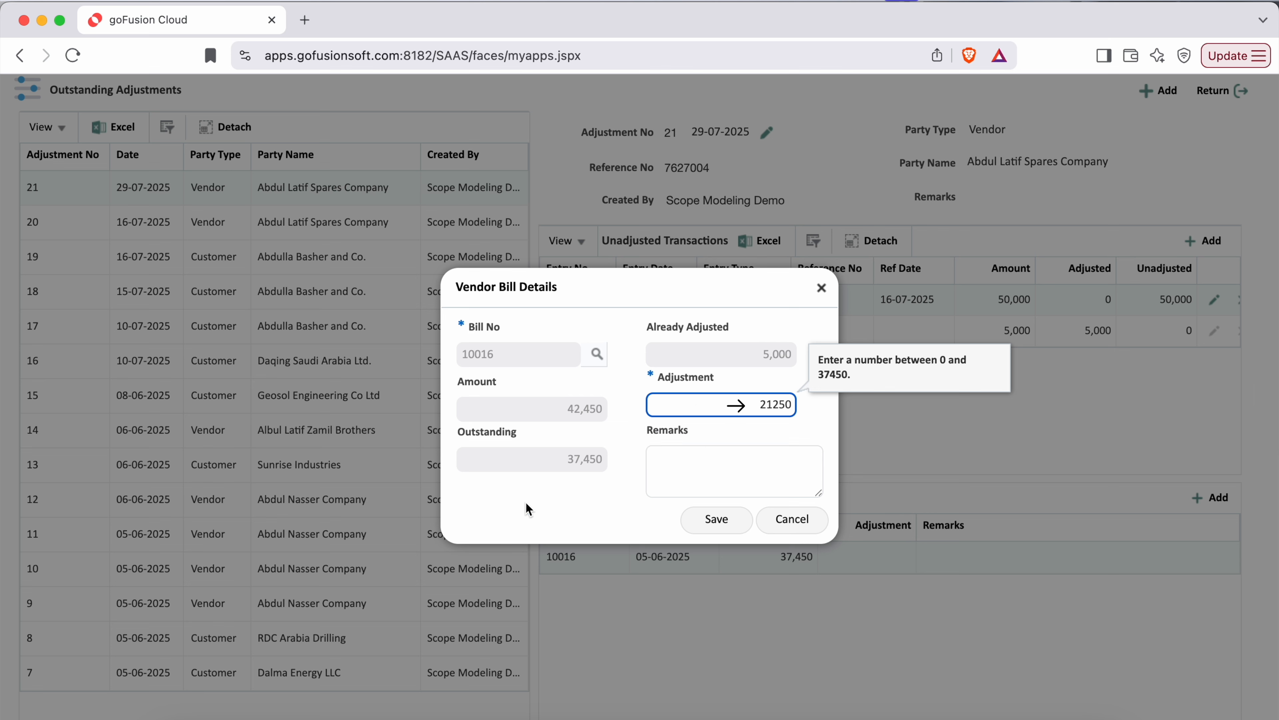
click(582, 530)
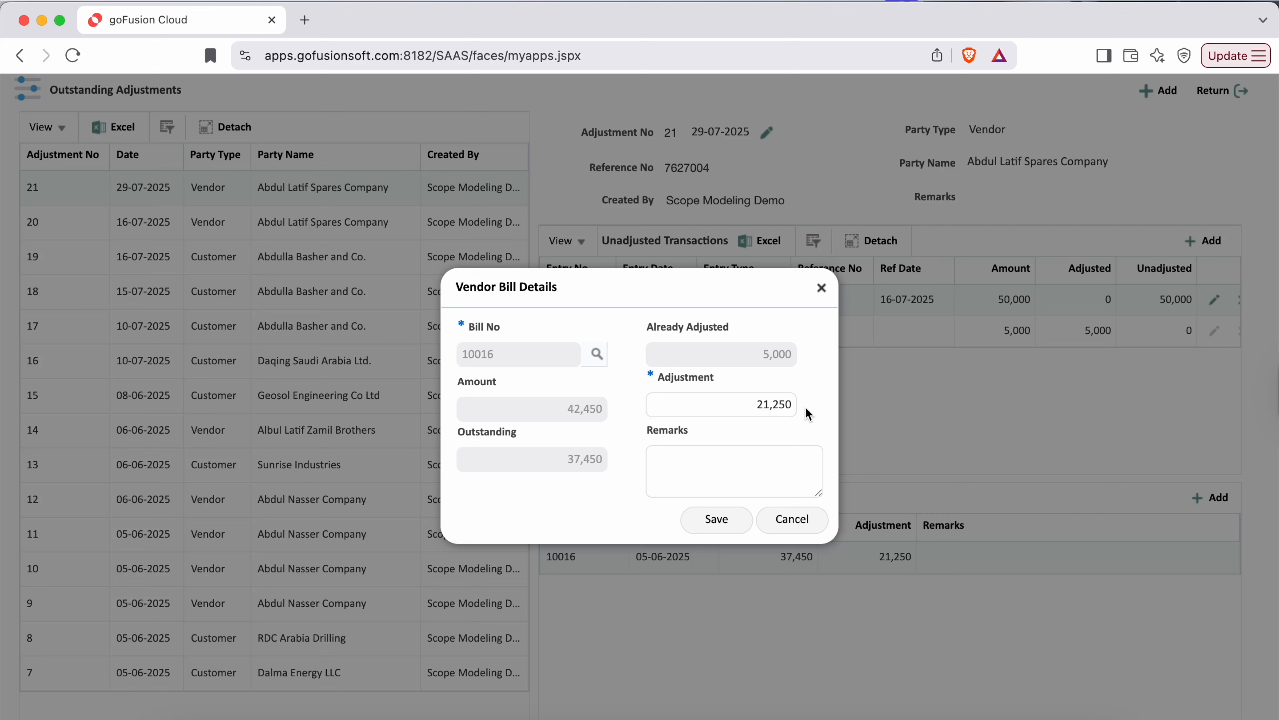
click(711, 520)
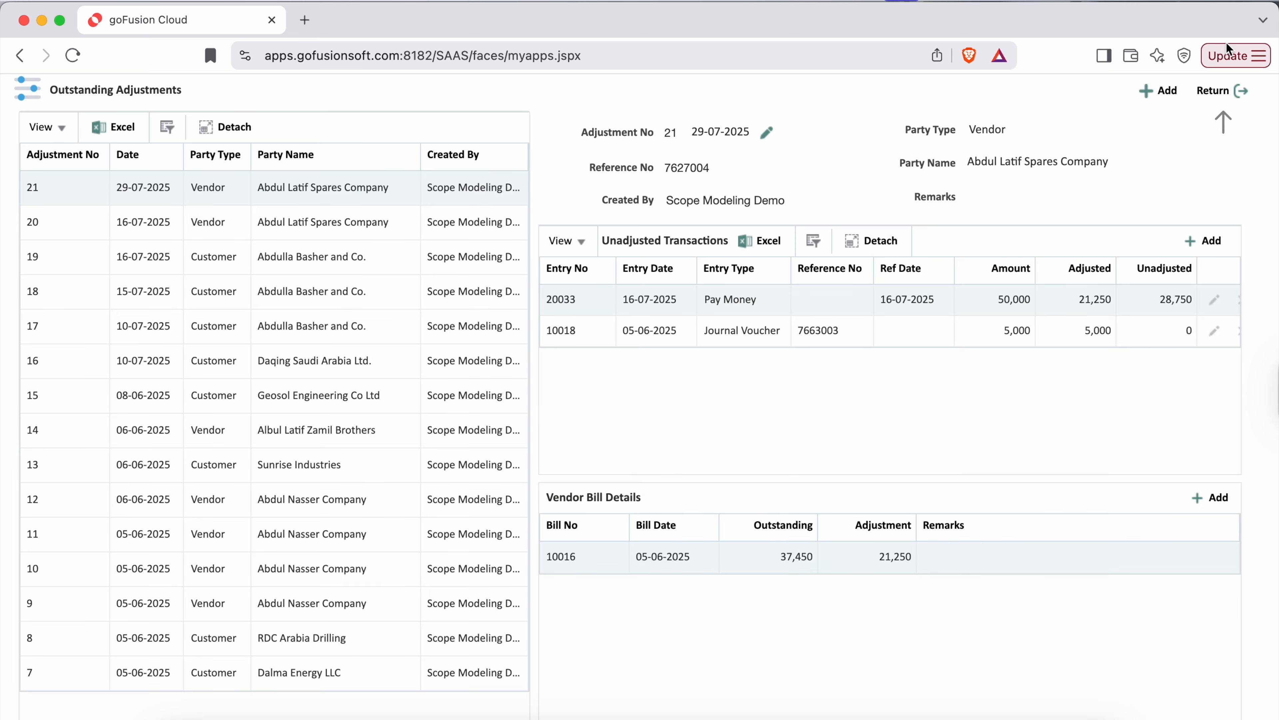
click(1219, 90)
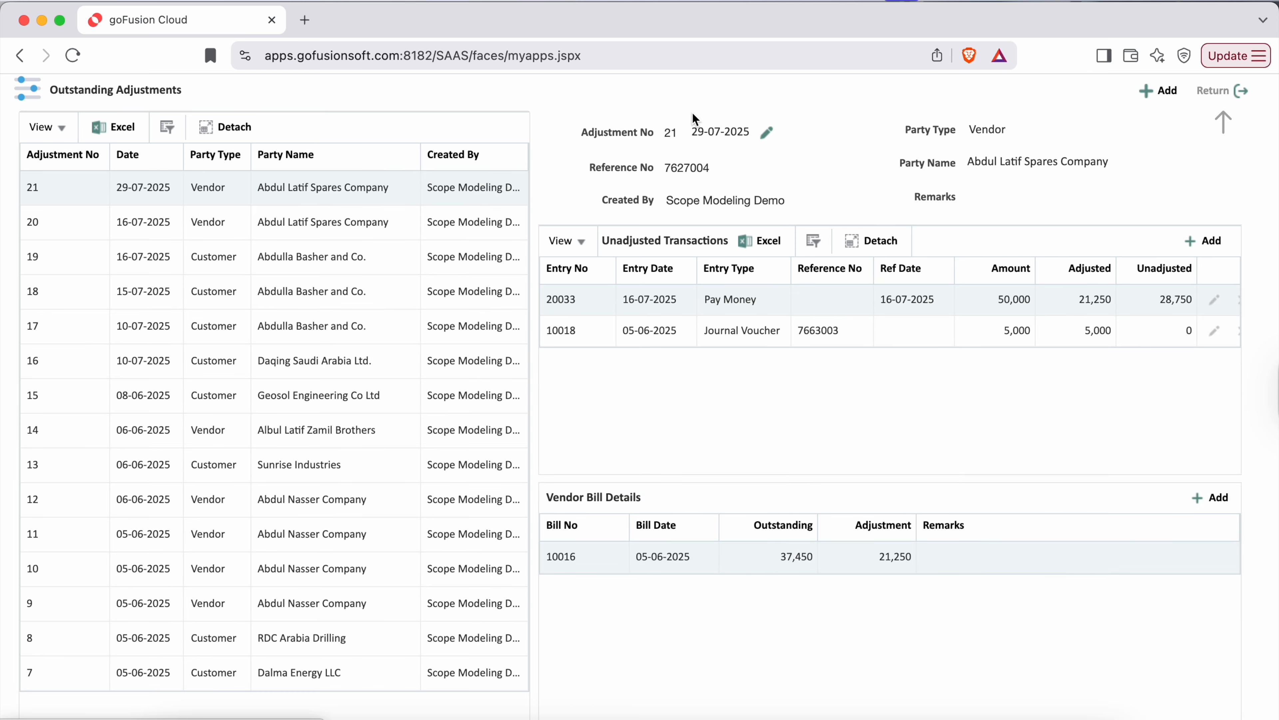
- Search the analytics for "Payable", open Payable Insight and check Abdul Latif Spares Company's outstanding bills
text(Payable)
click(720, 103)
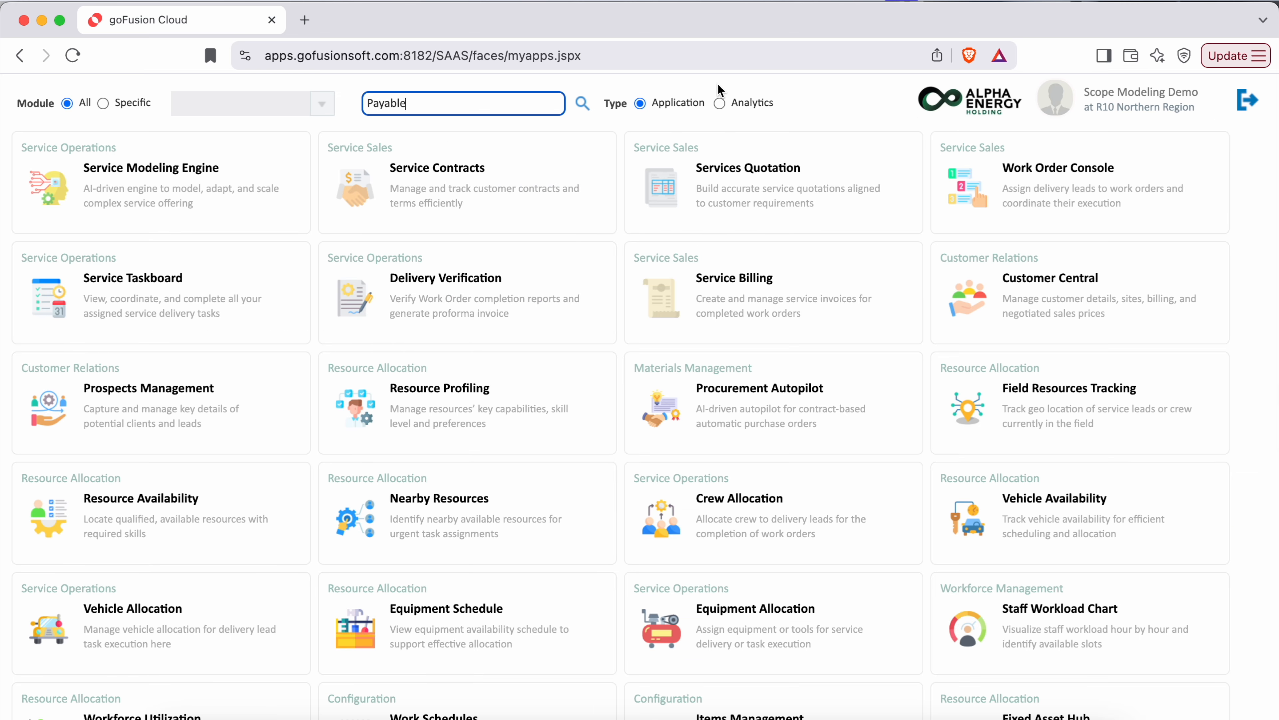
click(582, 103)
click(311, 183)
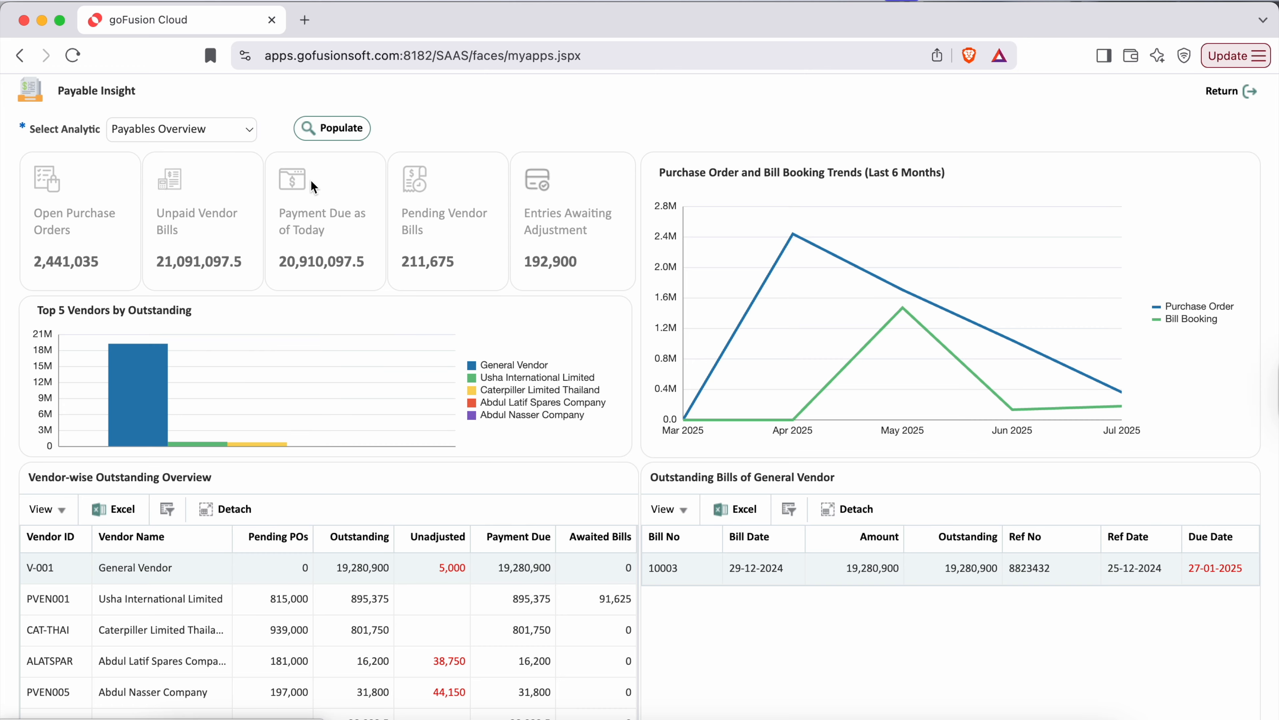
scroll(220, 618, down, 2)
click(207, 607)
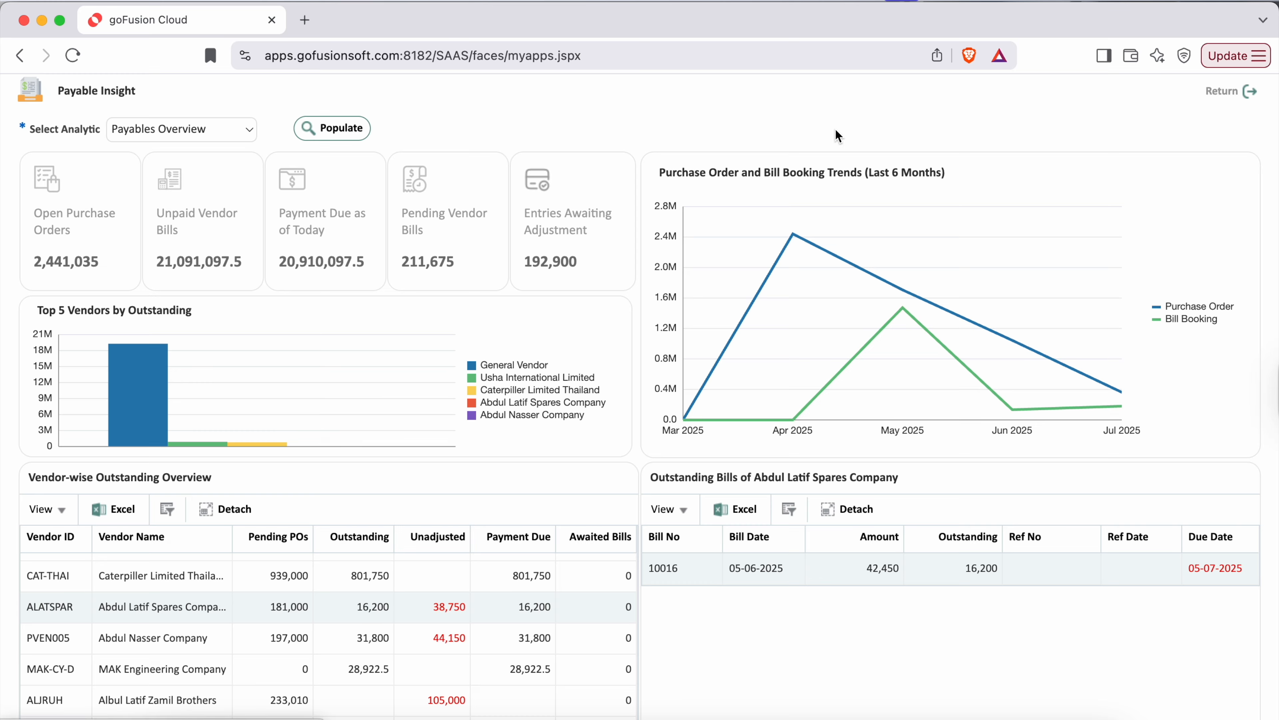
- Leave Payable Insight, search apps of type Application for "Pay Bill" and open Pay Bills
click(1231, 91)
click(639, 103)
click(299, 146)
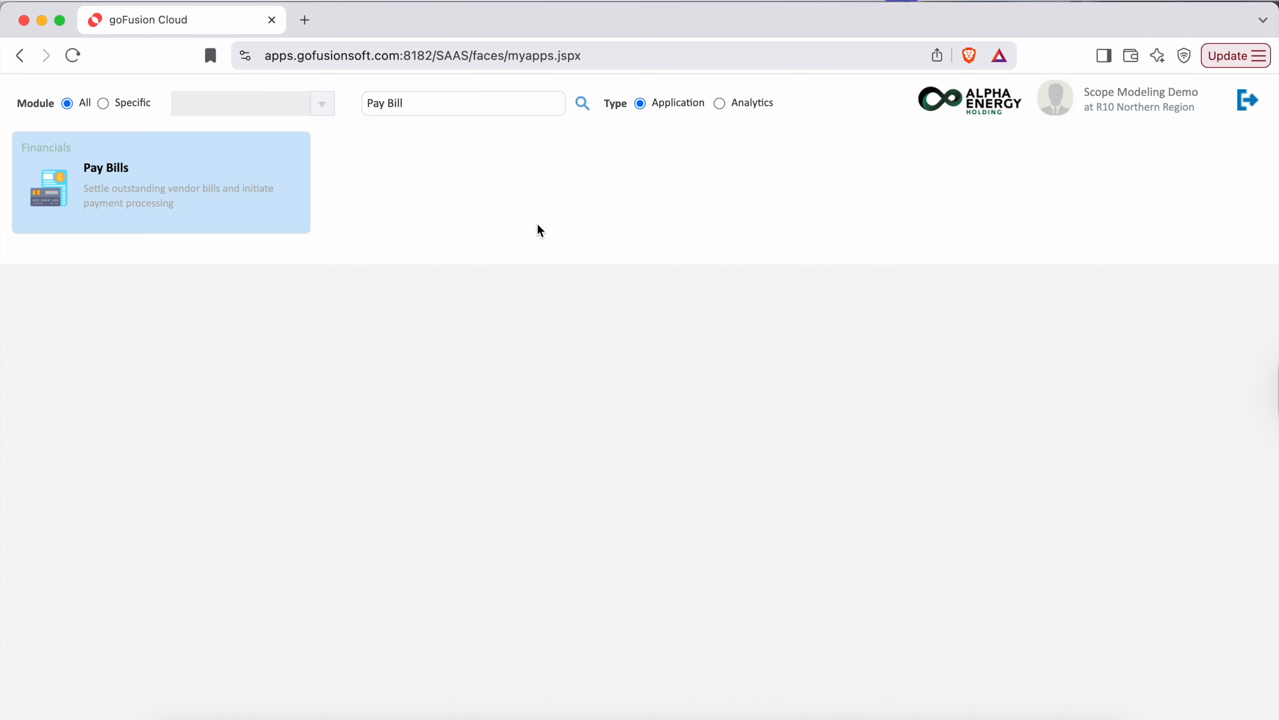
- Start a new direct bill payment from the ANB current account to vendor Abdul Latif Spares Company
click(1161, 94)
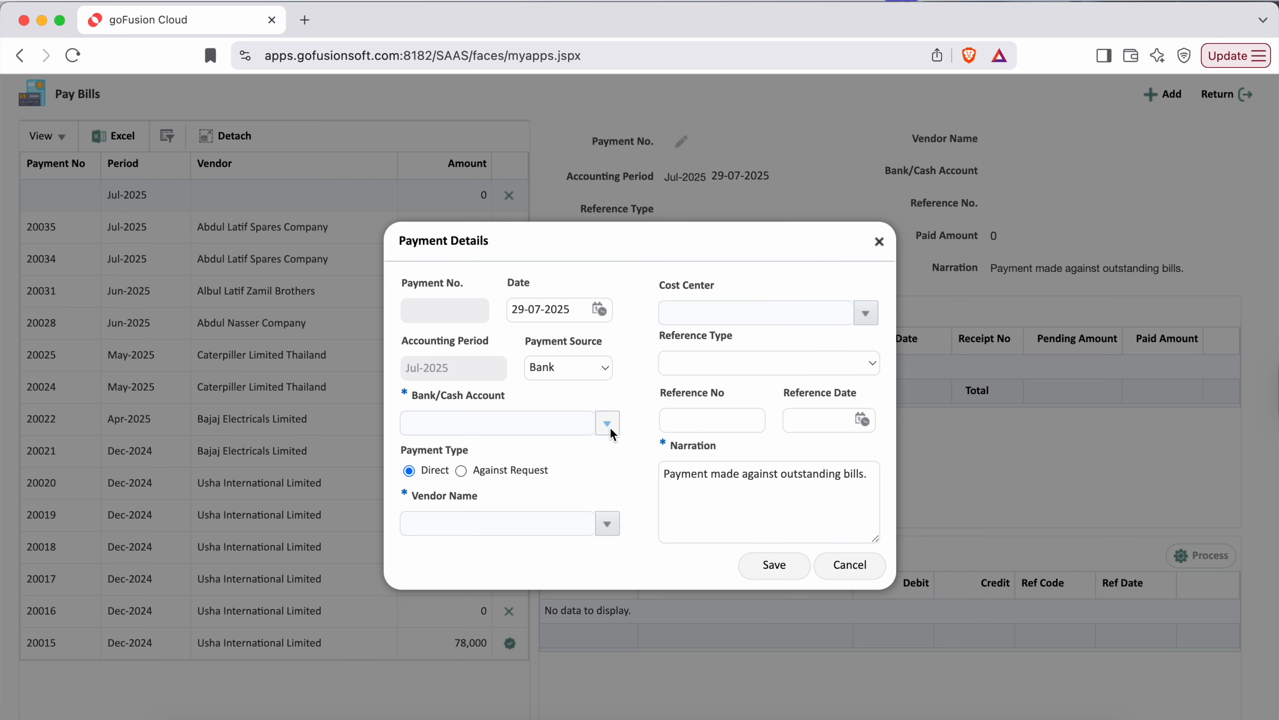
click(607, 425)
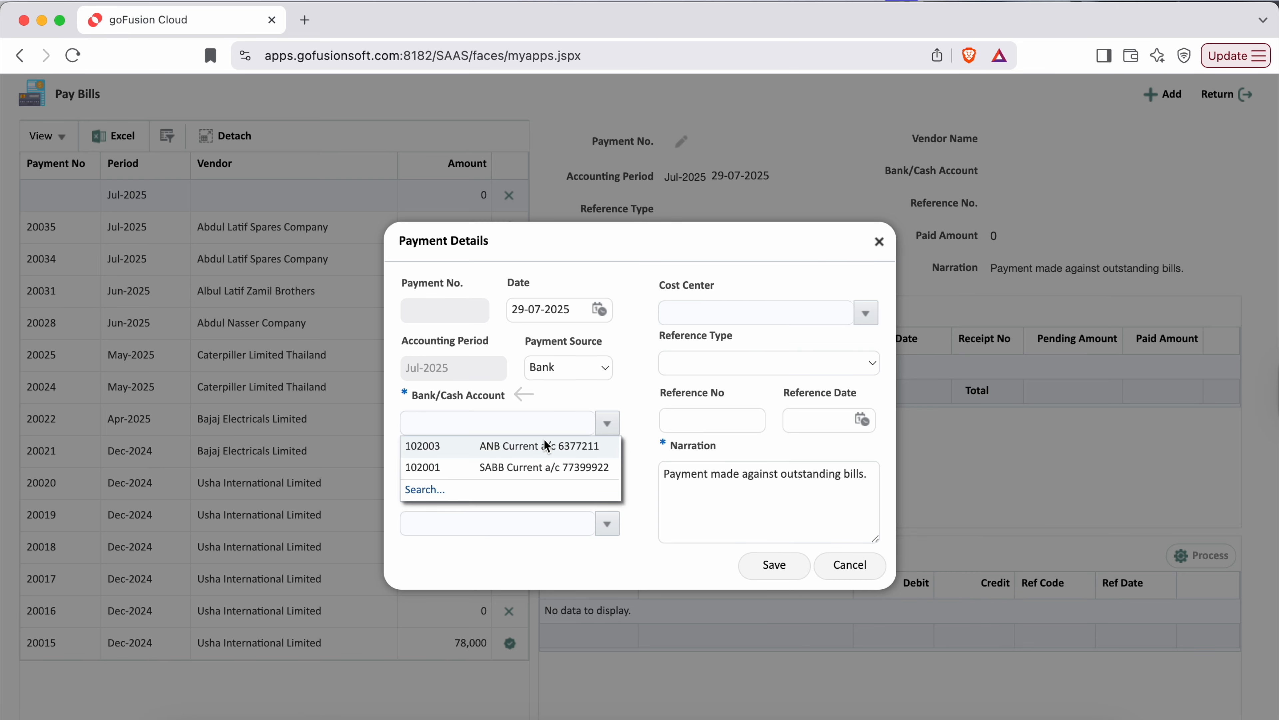
click(519, 444)
click(607, 524)
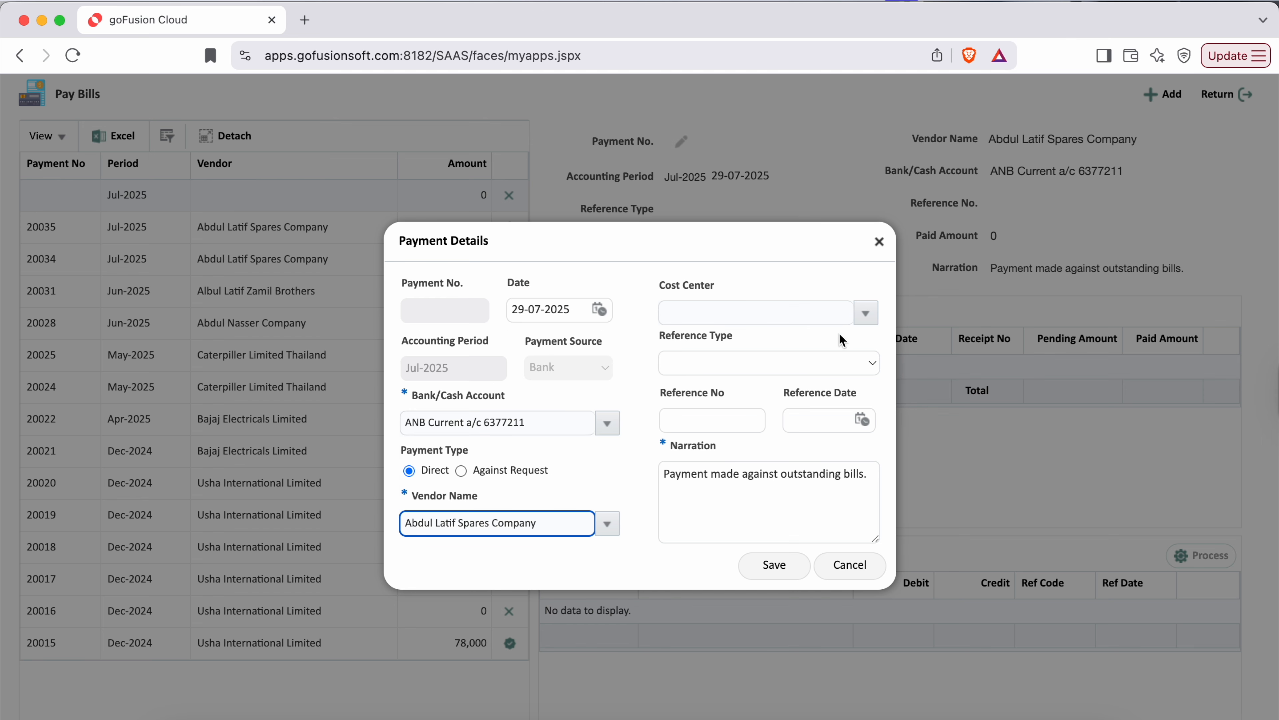
- Set the payment's cost center to Khobar Service Hub and its reference number to 6473883, and save the payment details
click(864, 319)
click(708, 356)
click(713, 420)
text(6473883)
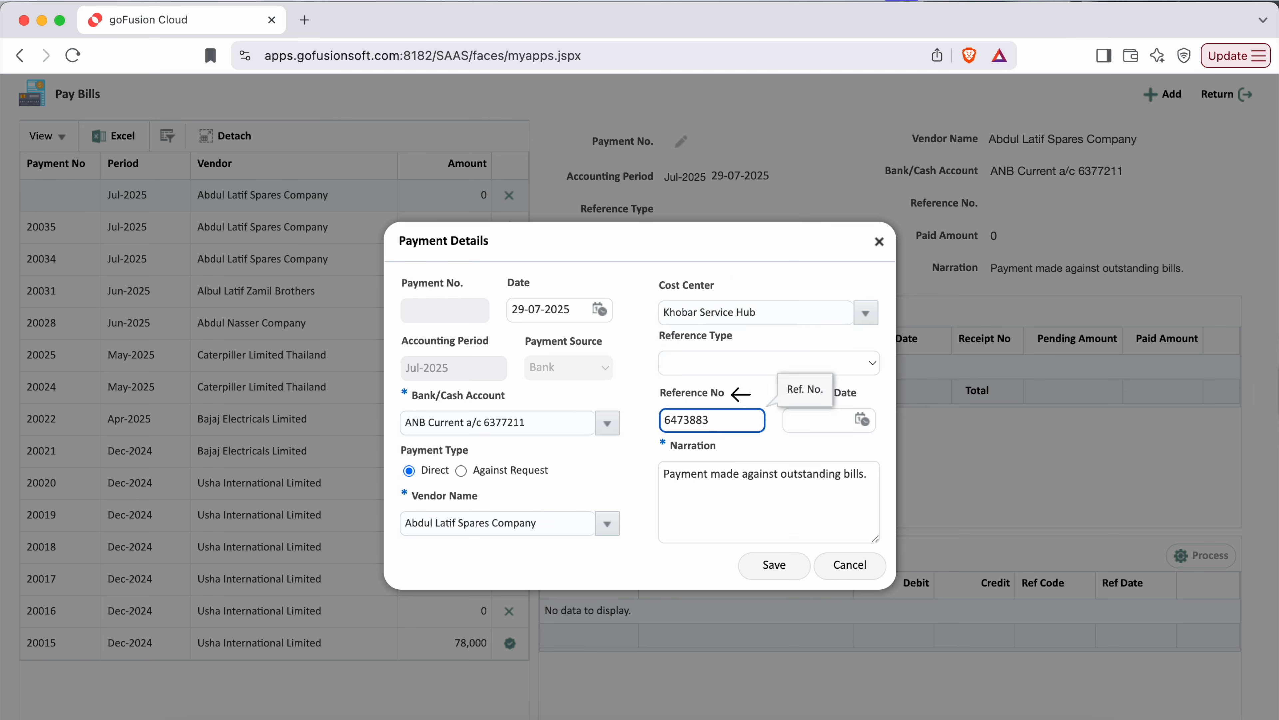
click(662, 566)
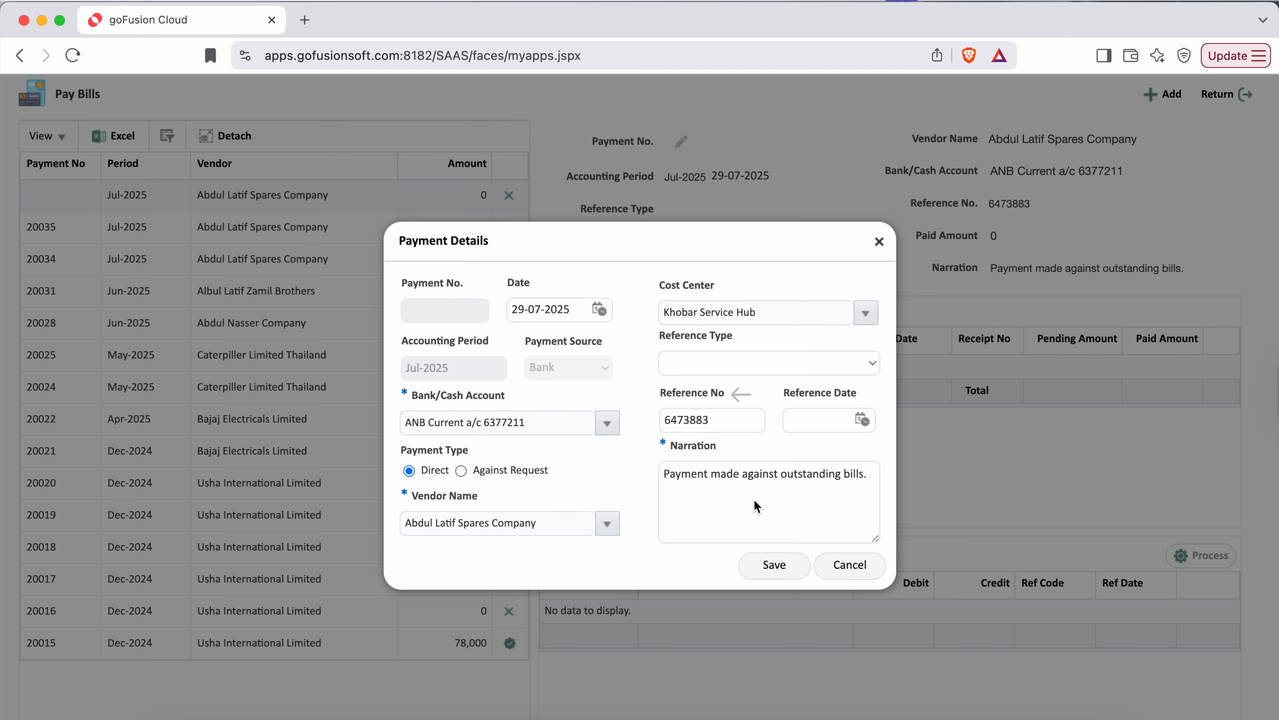
click(779, 567)
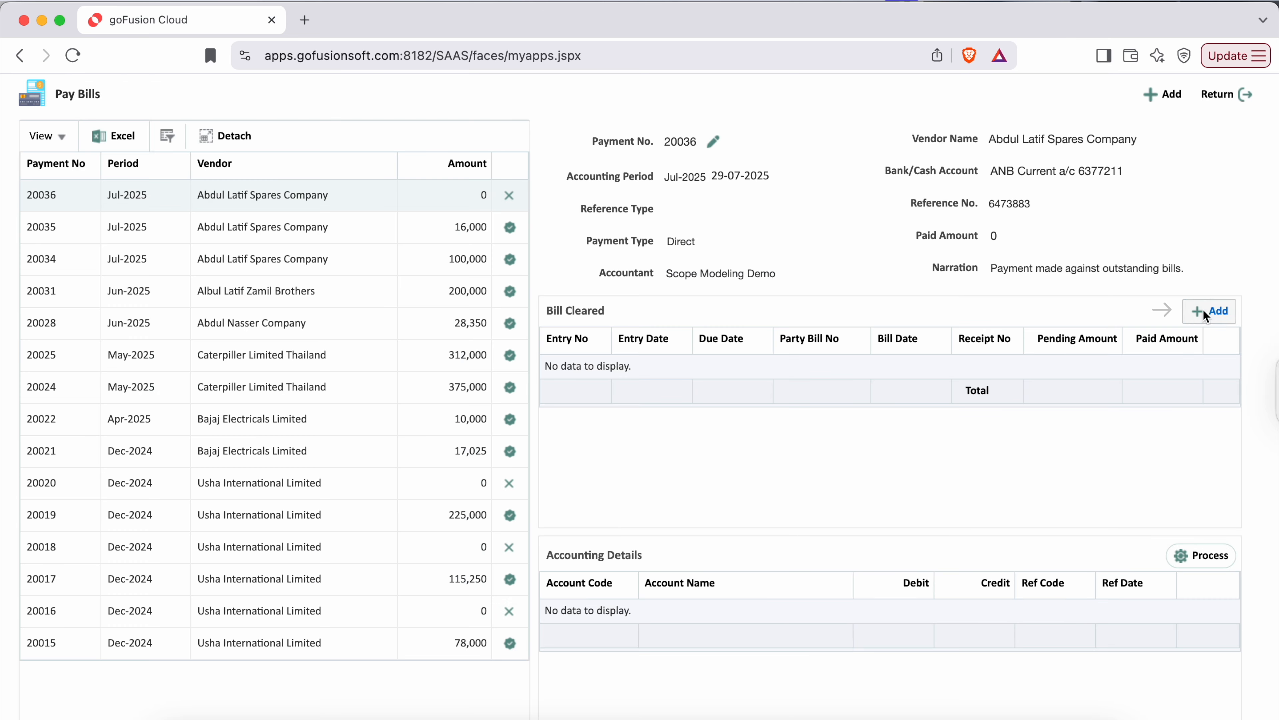
- Add vendor bill 10016 to the payment's cleared bills with a pay amount of 16200 and save it
click(1205, 313)
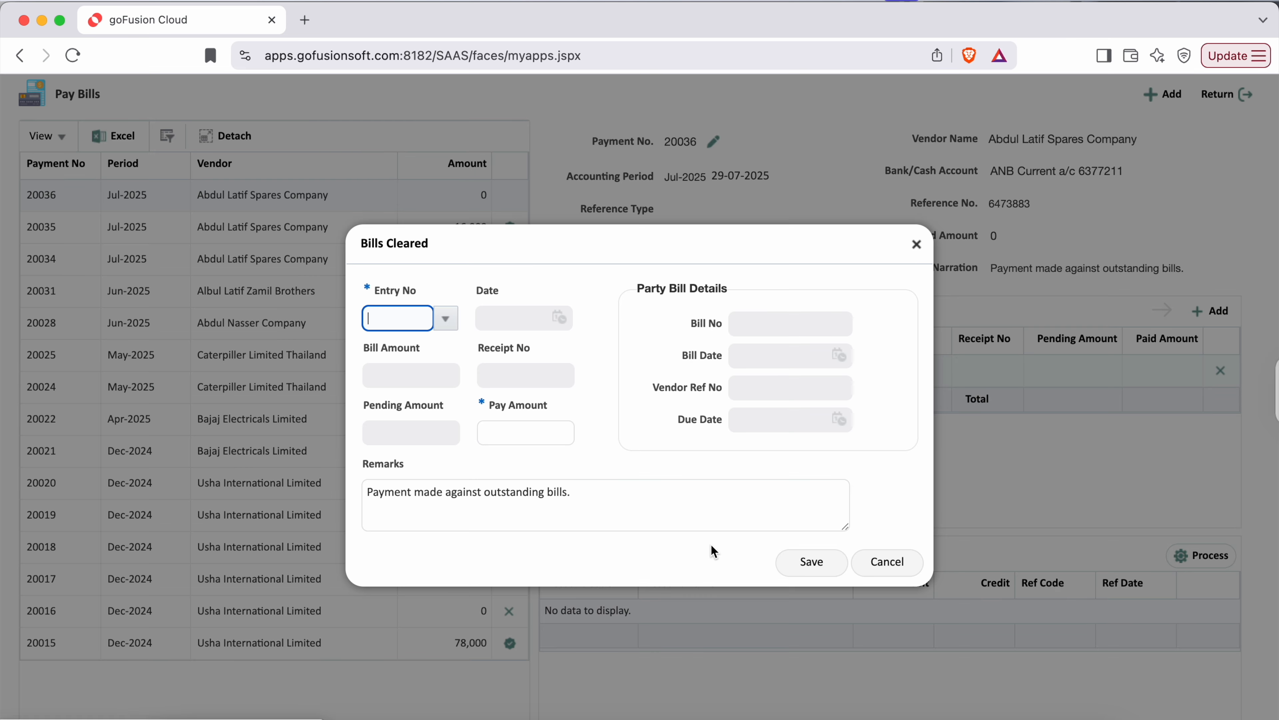
click(445, 318)
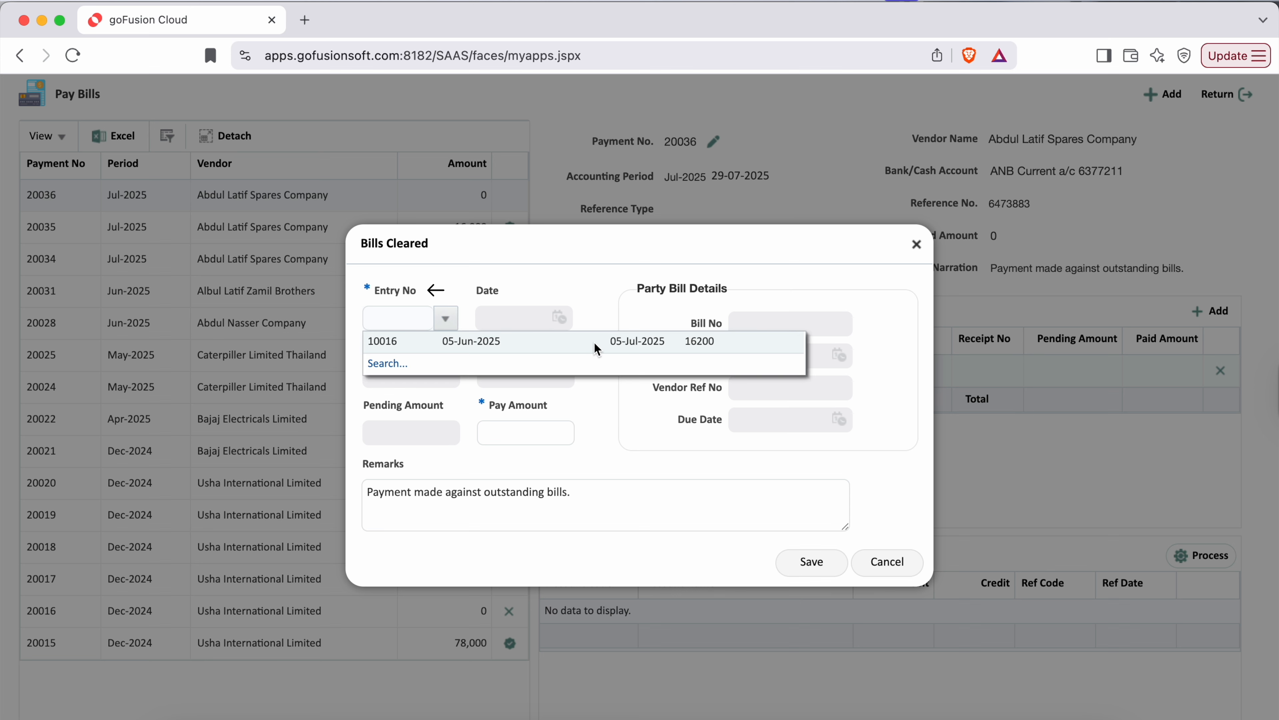
click(594, 343)
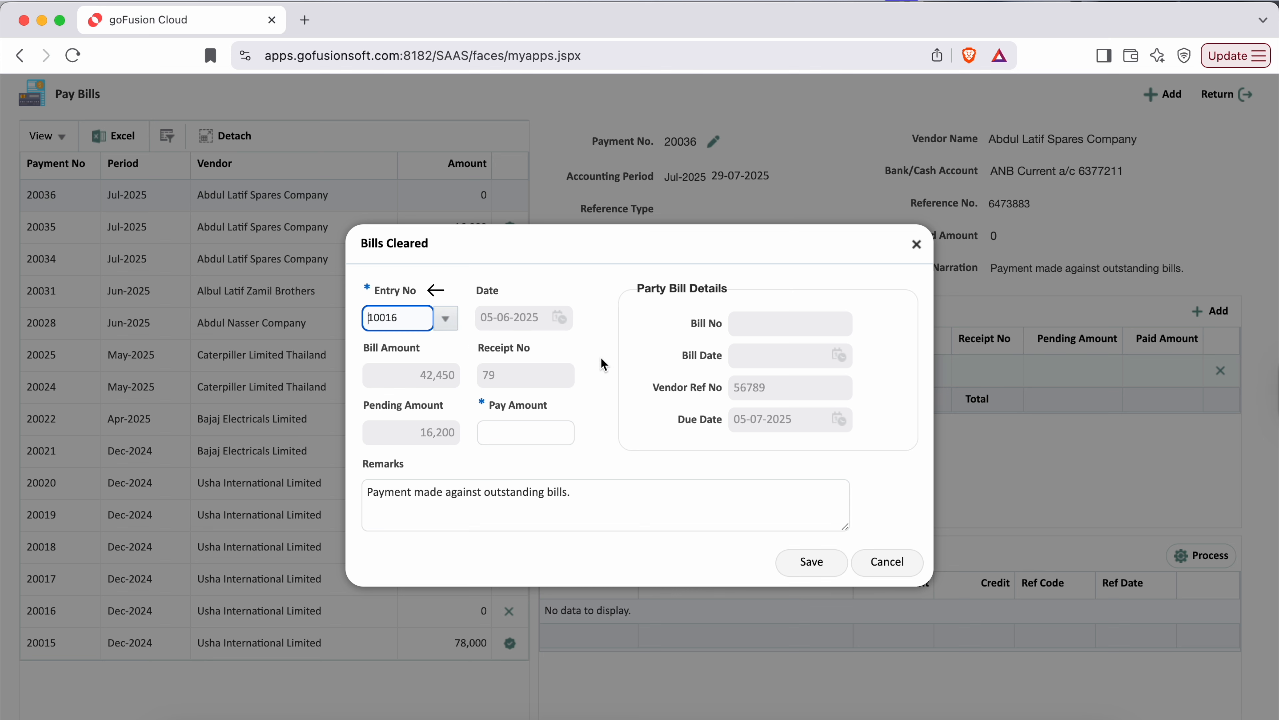
click(539, 435)
text(16200)
click(808, 561)
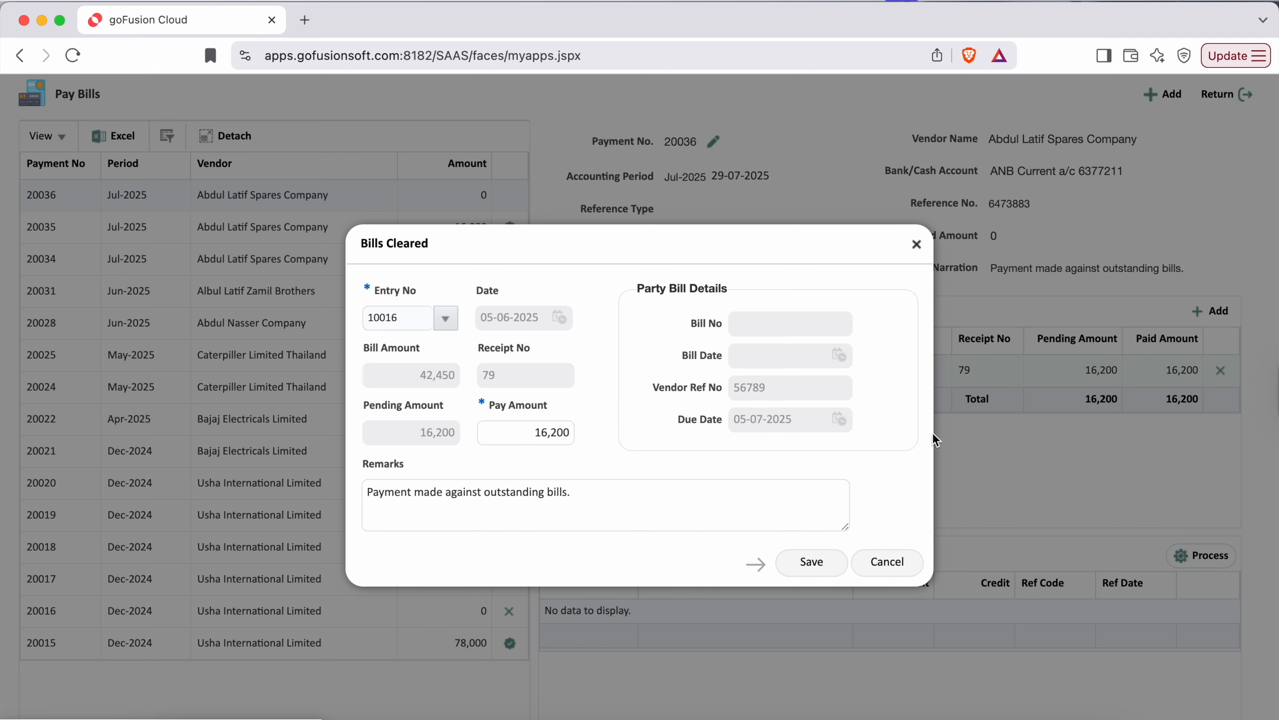
- Process the payment's accounting details and post the payment
click(1202, 557)
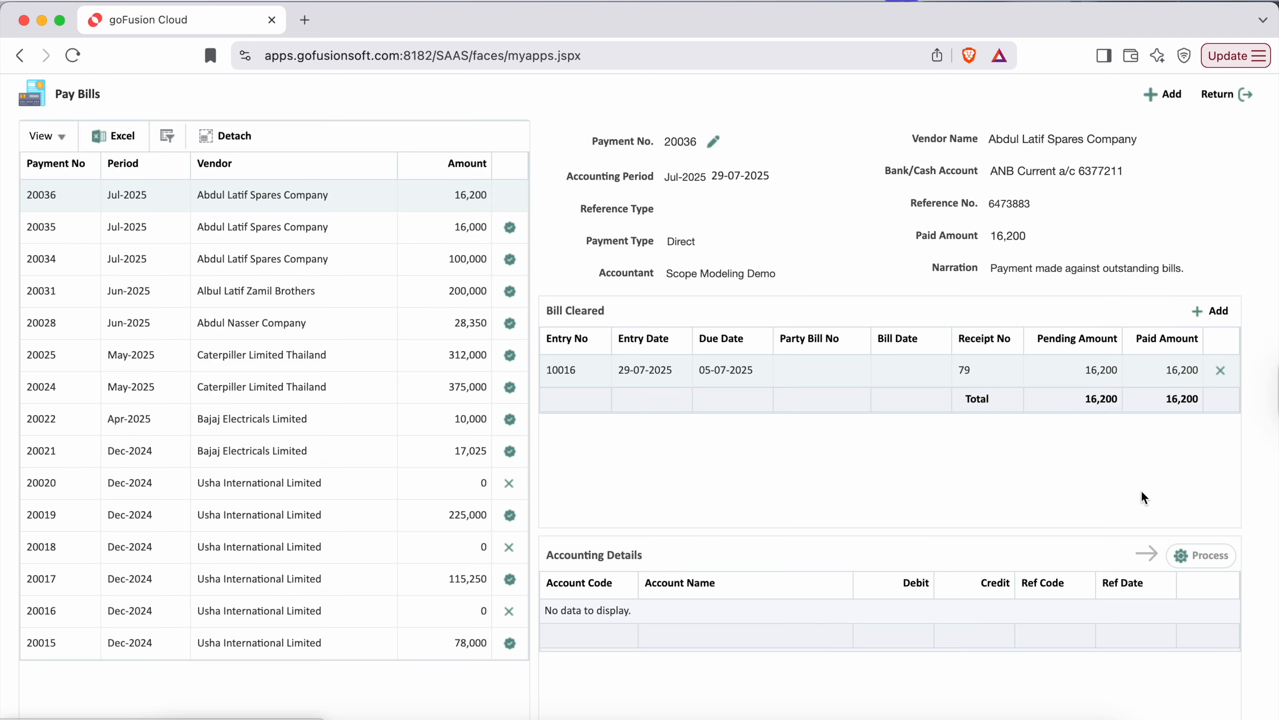
click(765, 146)
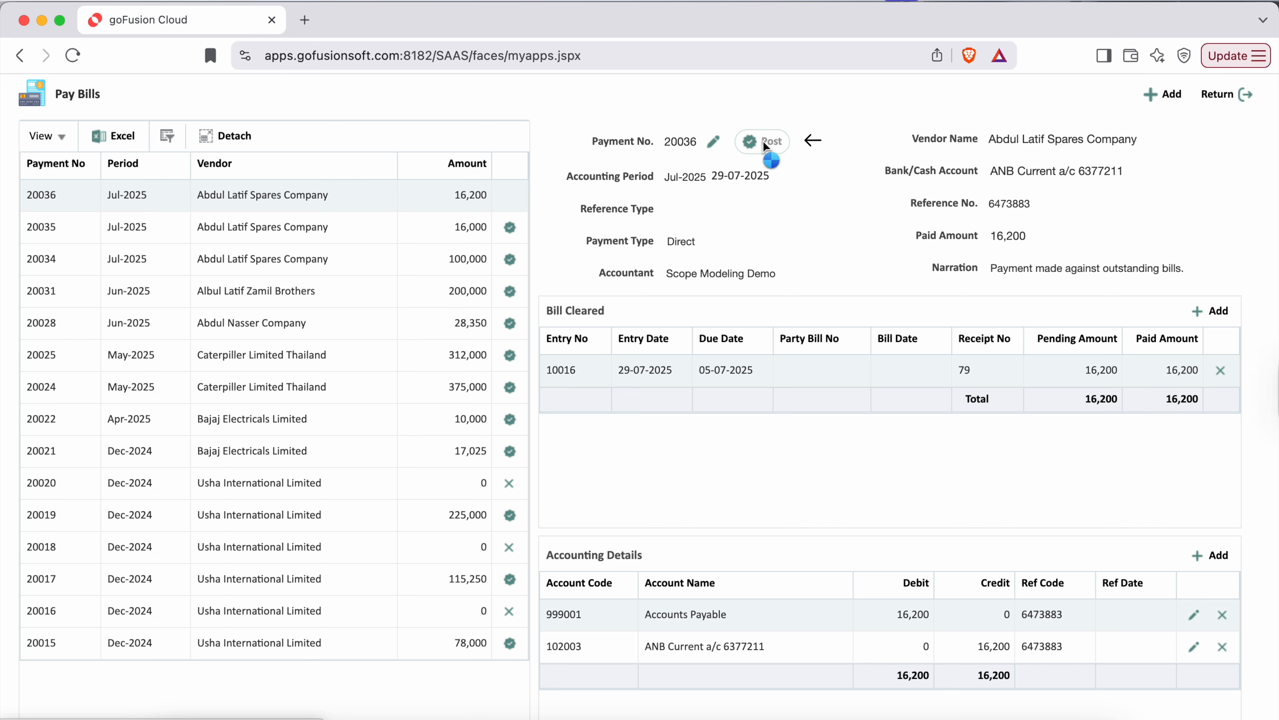
click(703, 271)
- Leave Pay Bills, replace the previous search with "Payable" for type Analytics and open Payable Insight
click(1219, 95)
drag(408, 103, 343, 103)
key(BackSpace)
click(488, 107)
text(Payable)
click(584, 103)
click(766, 103)
click(179, 183)
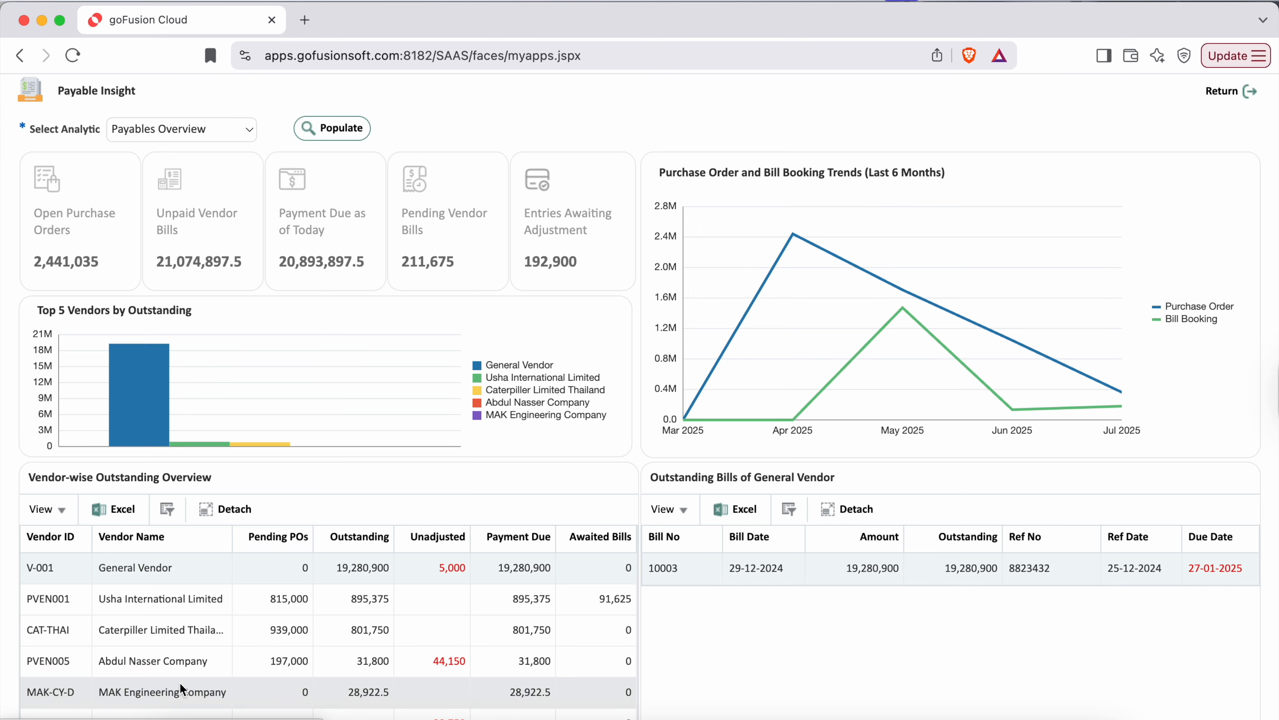
- Check the outstanding bills of Abdul Latif Spares Company in the vendor-wise overview, and leave Payable Insight
scroll(181, 650, down, 3)
click(181, 652)
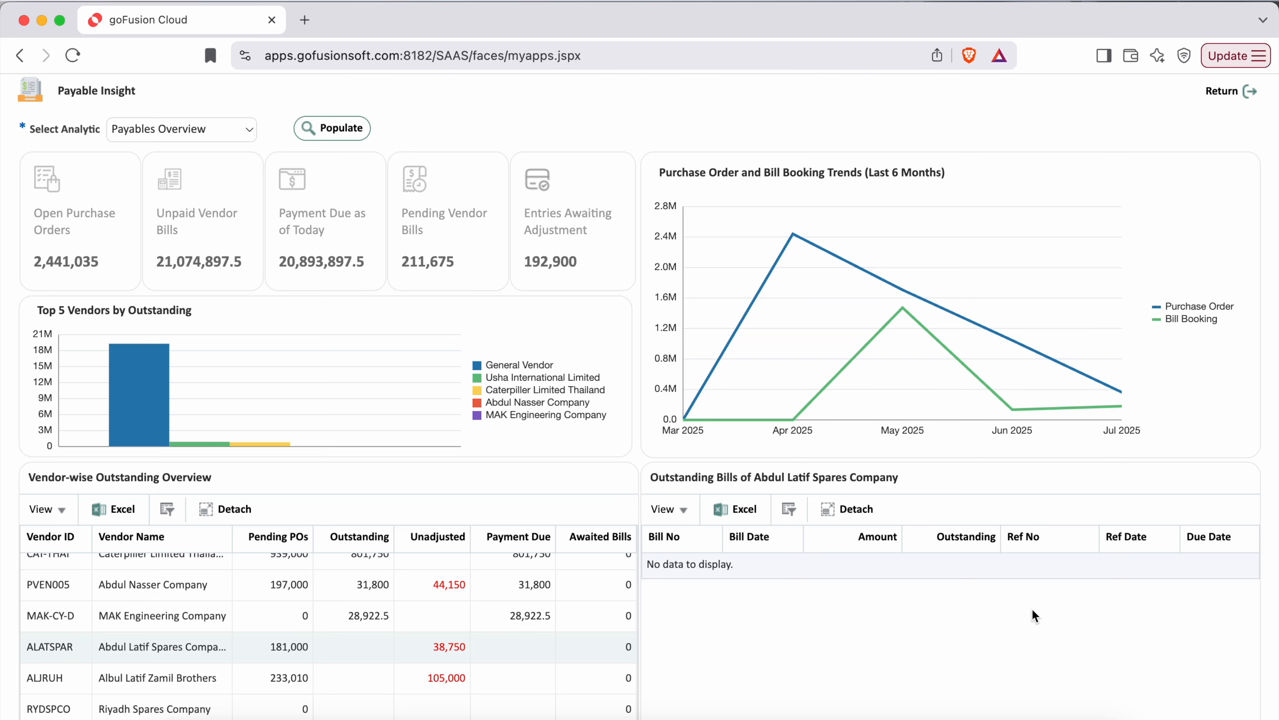
click(1233, 90)
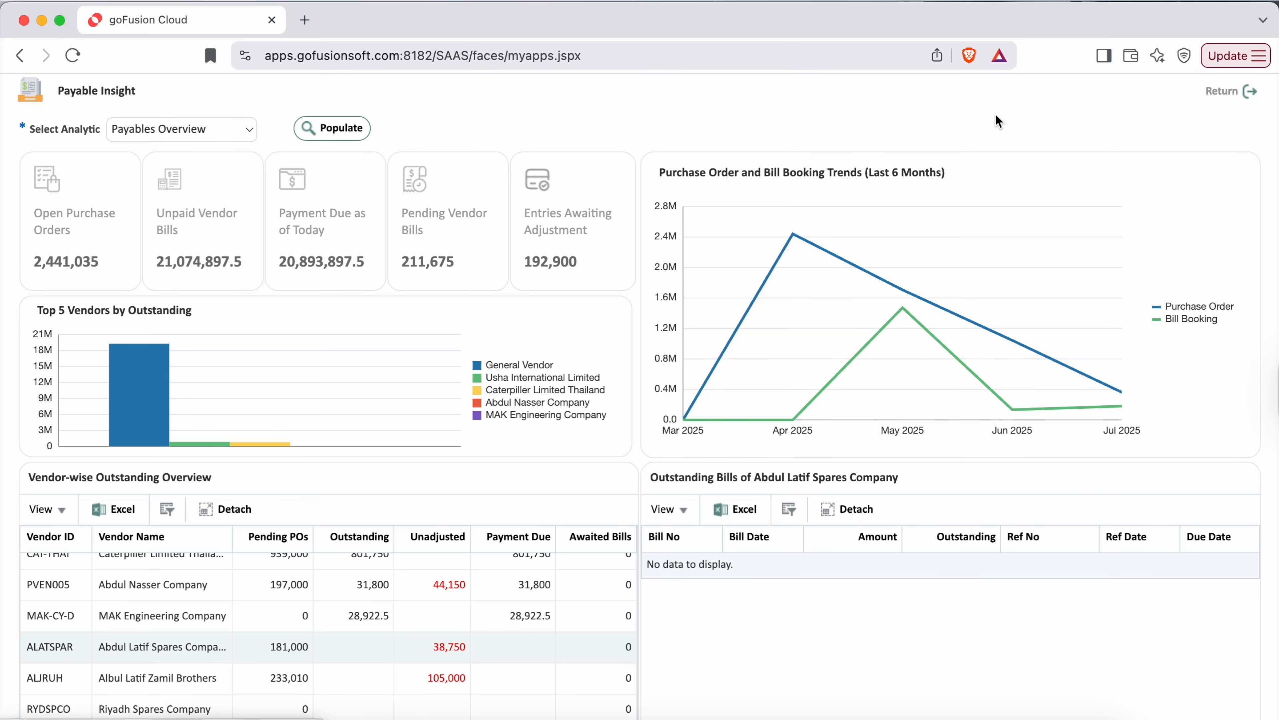